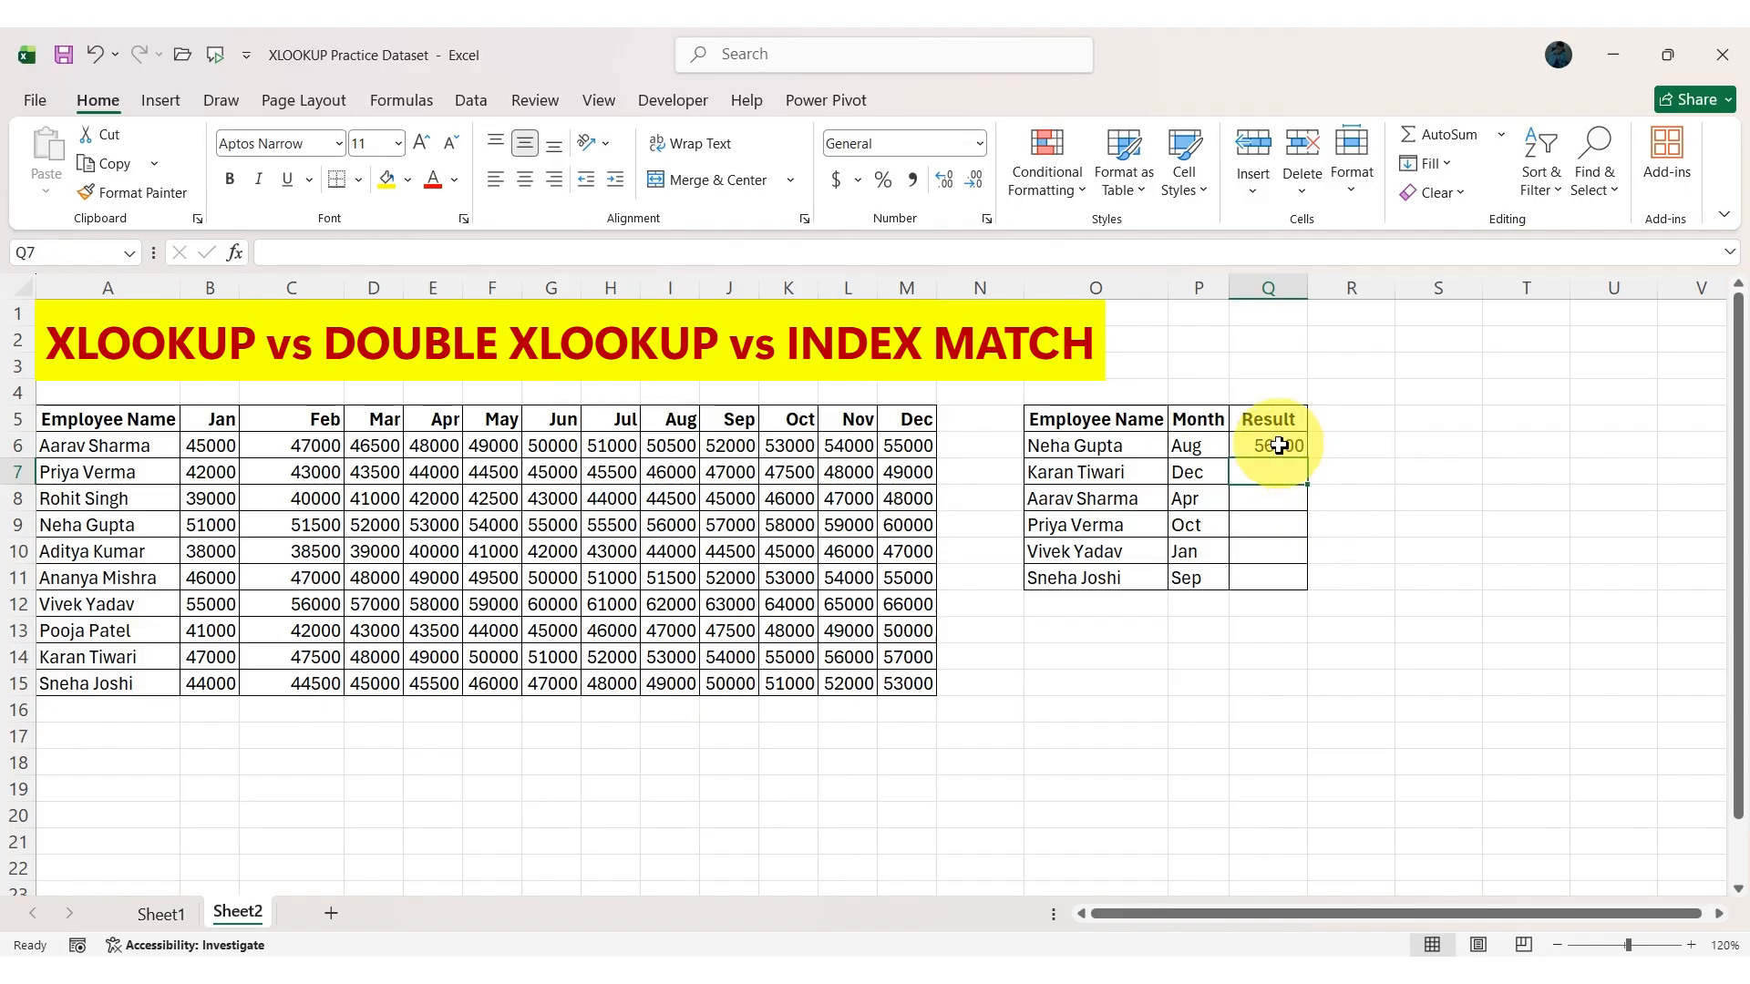
Remove the I5:I15 return array from the XLOOKUP formula in Q6, keeping the lookup value and lookup array.
double_click(1279, 445)
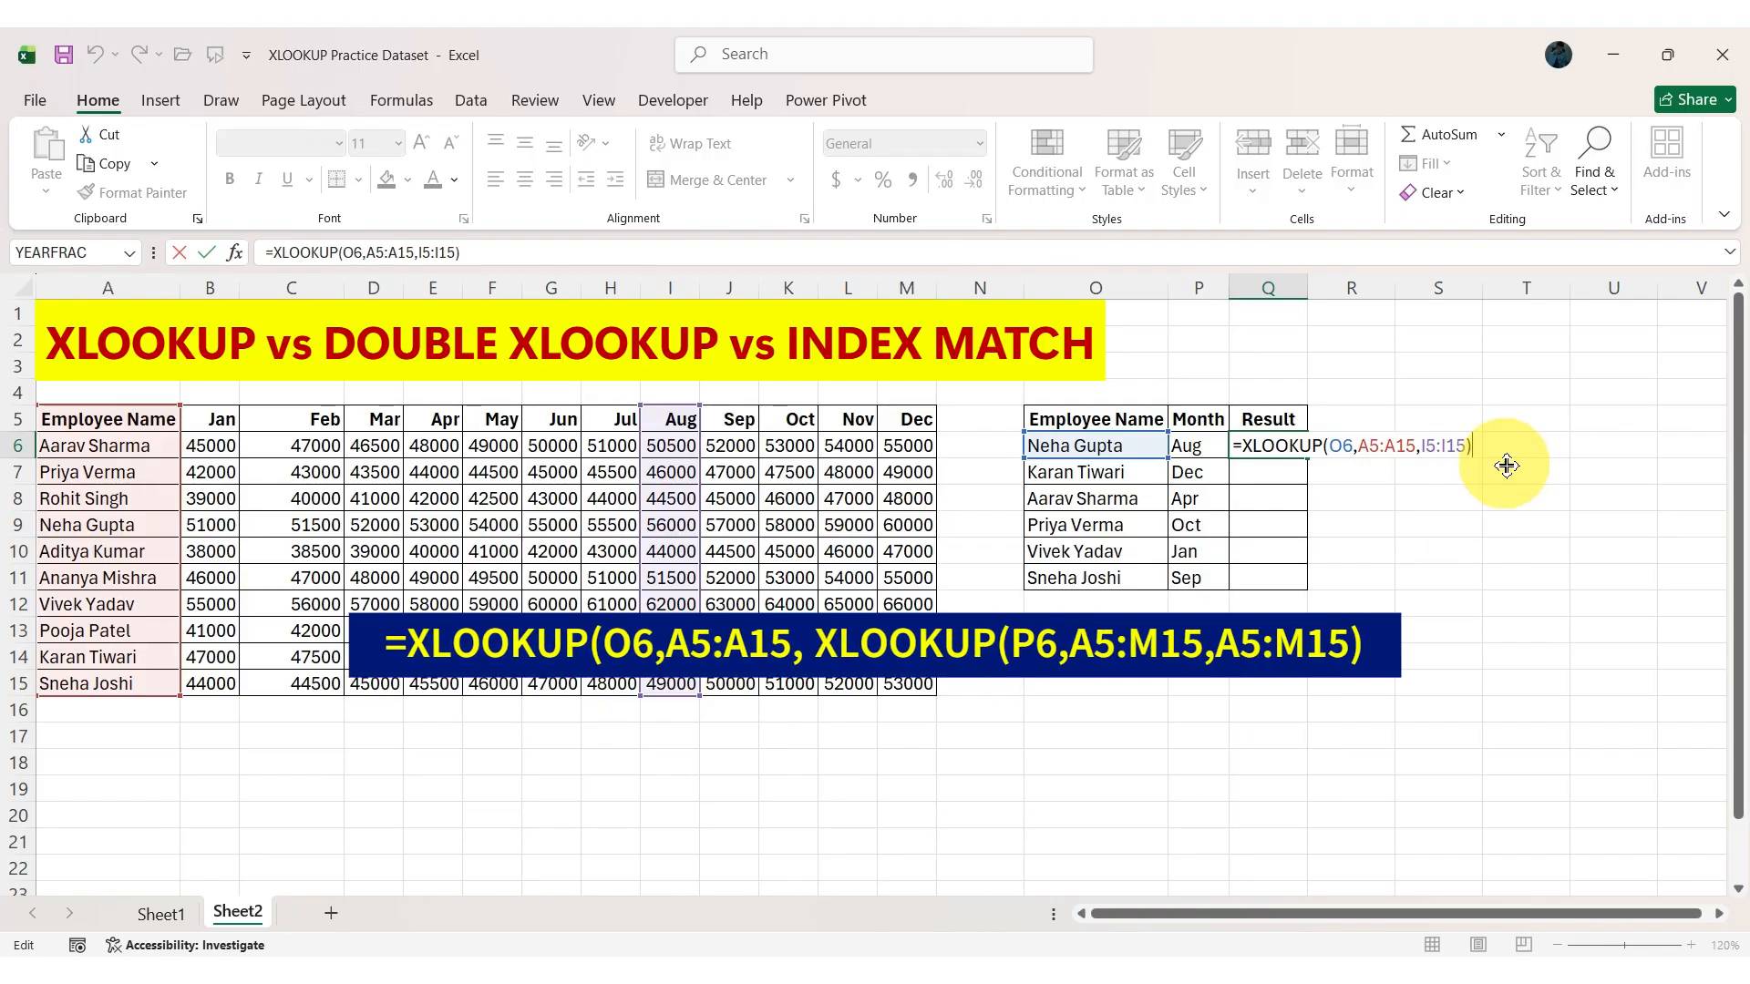
key(BackSpace)
key(BackSpace)
key(BackSpace)
key(BackSpace)
key(BackSpace)
key(BackSpace)
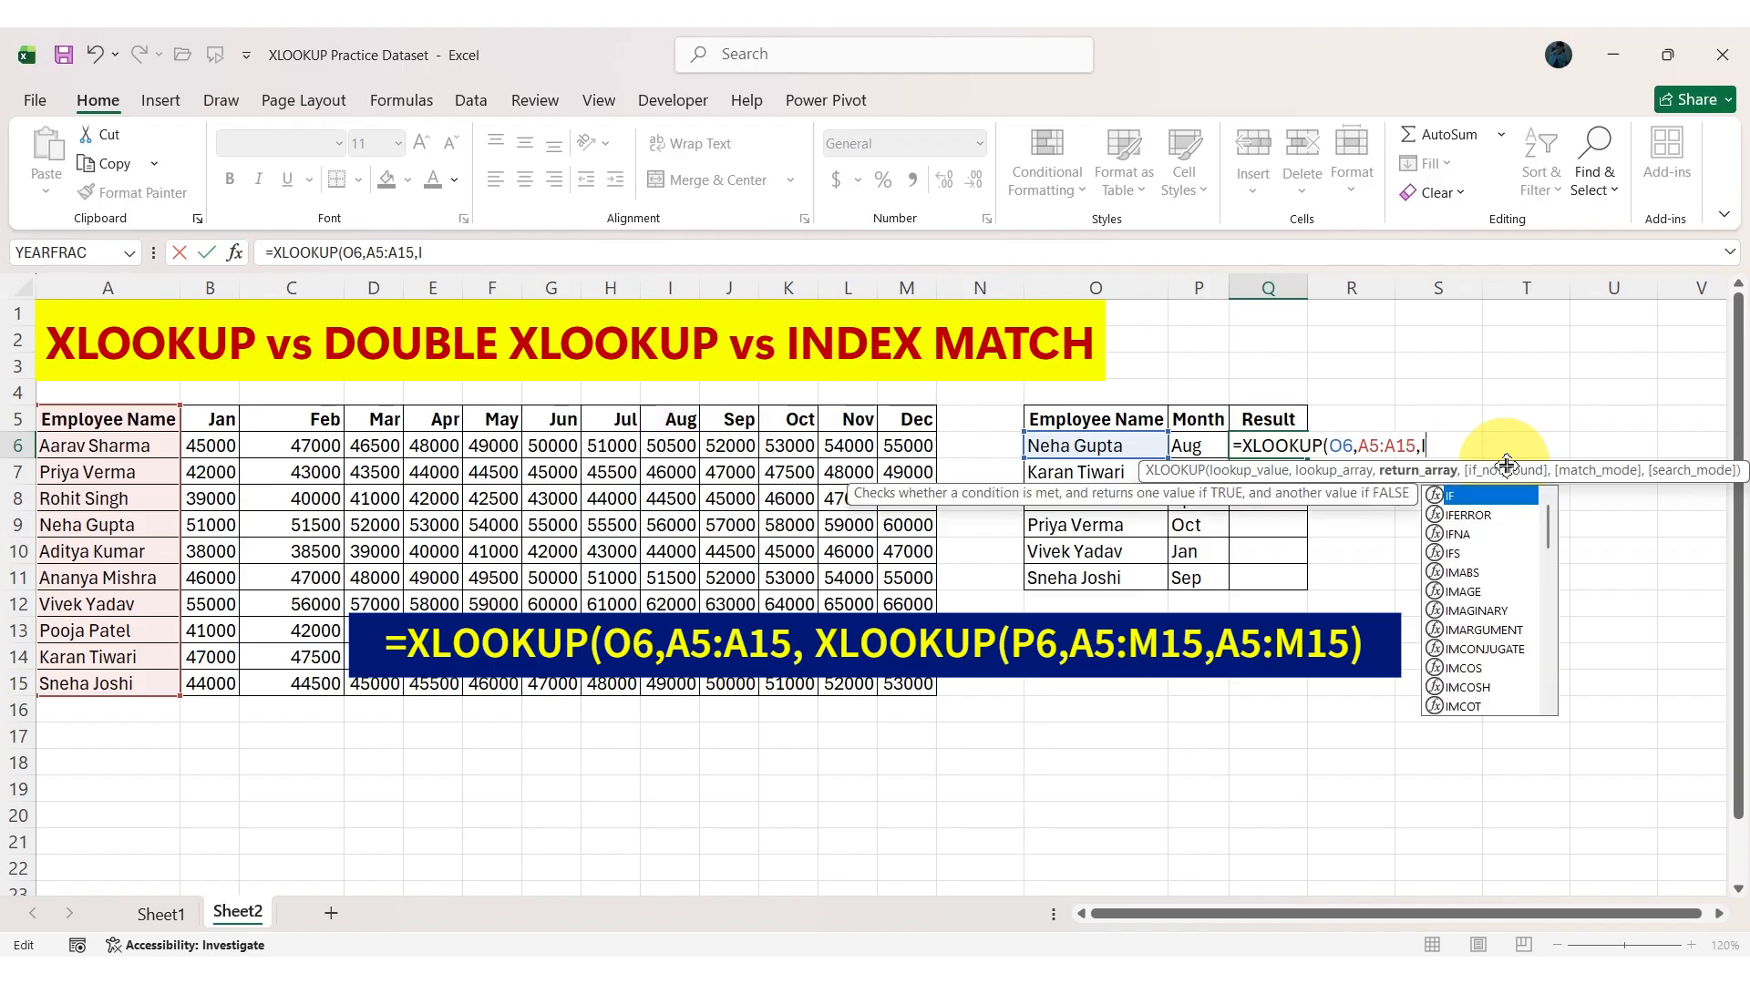
key(BackSpace)
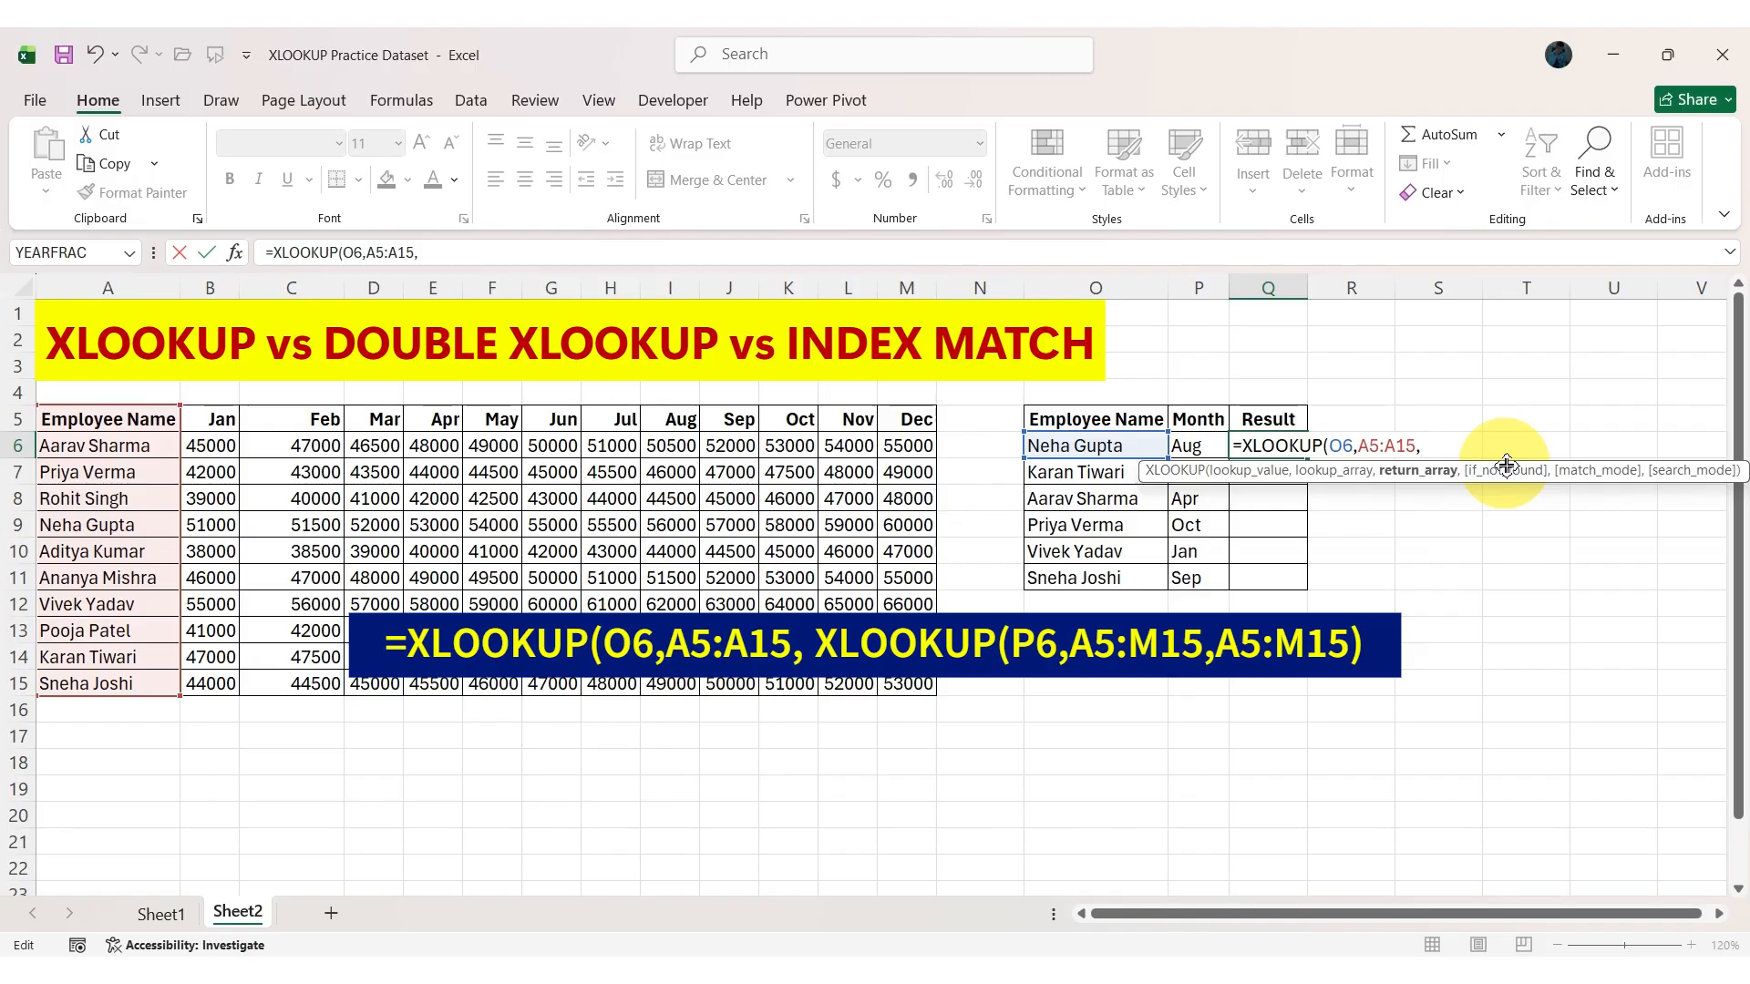
Complete the Q6 formula with a nested XLOOKUP as the return array, looking up P6 in A5:M5 and returning A5:M15.
text(XLOOKUP()
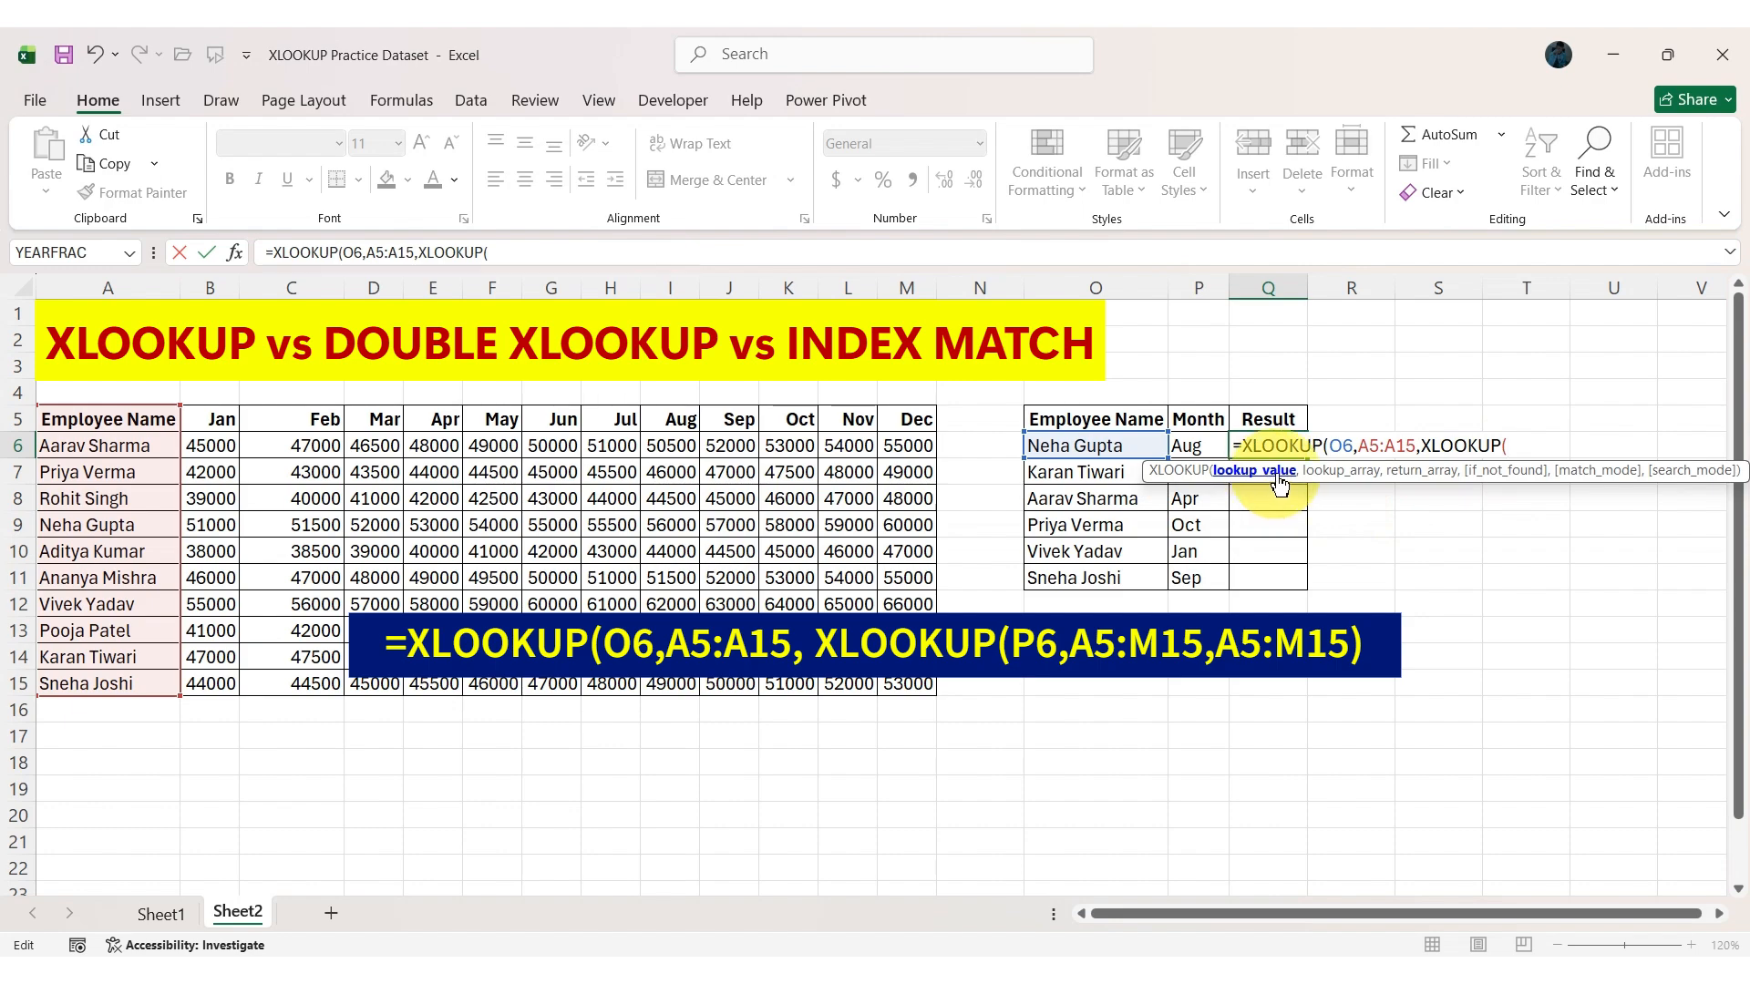
click(1209, 447)
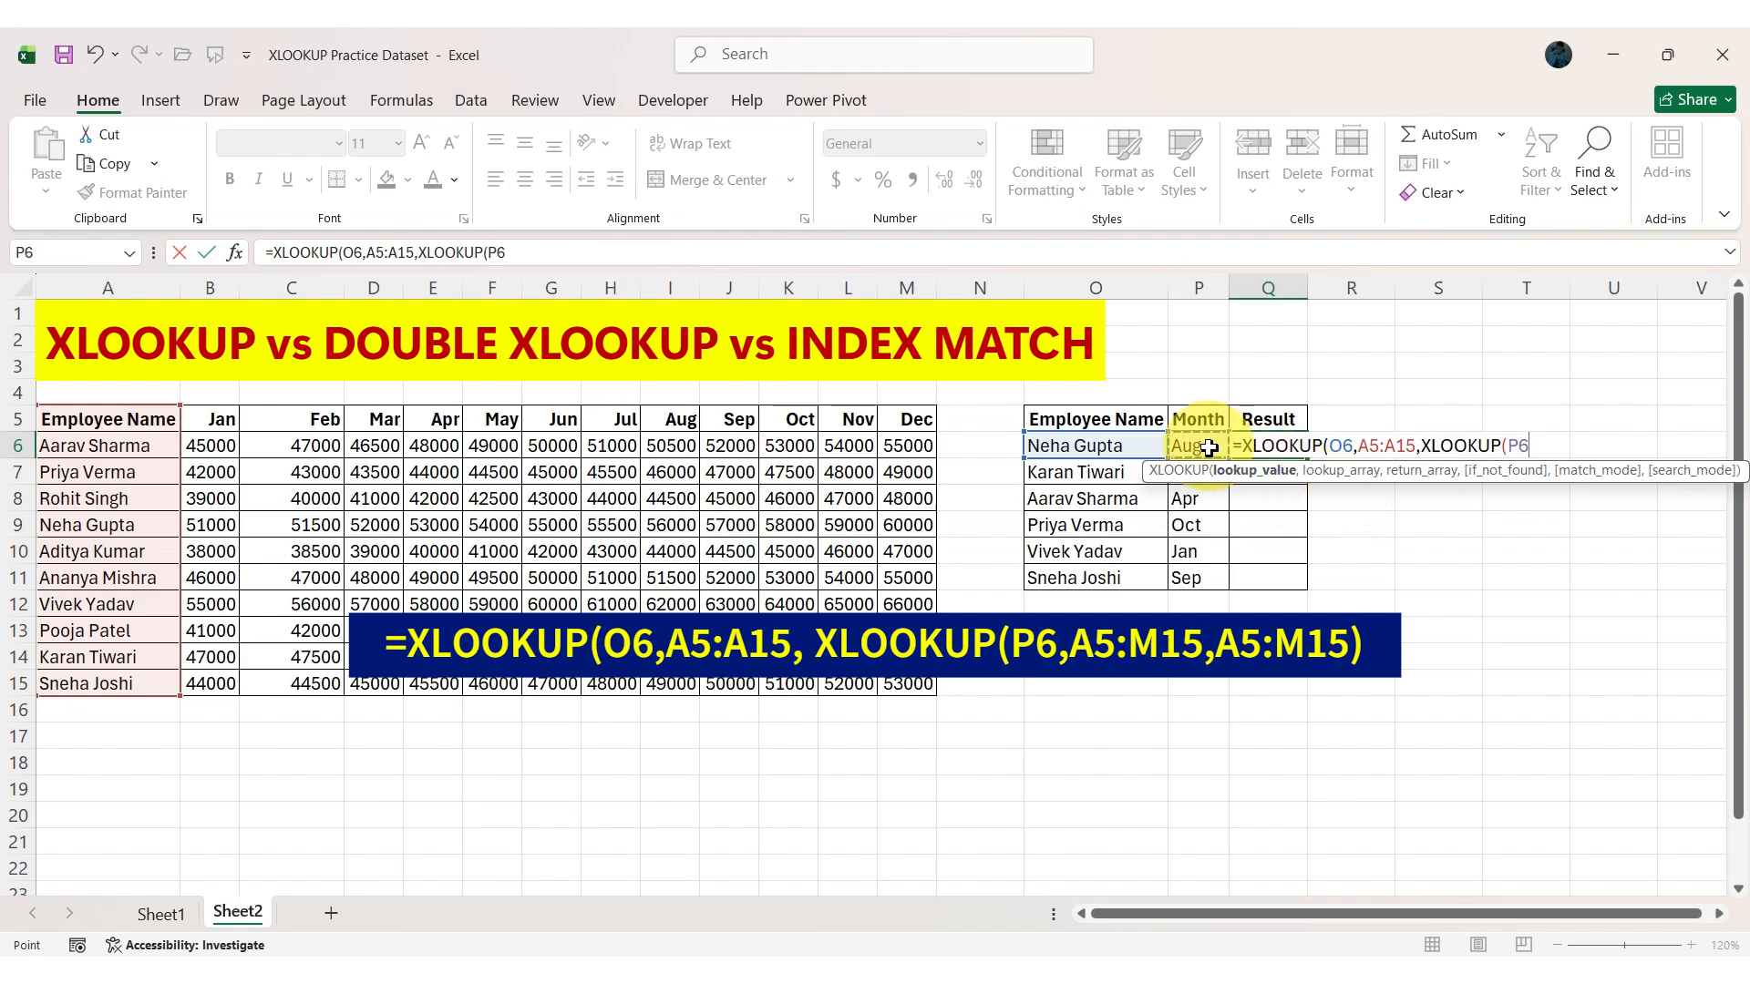
text(,)
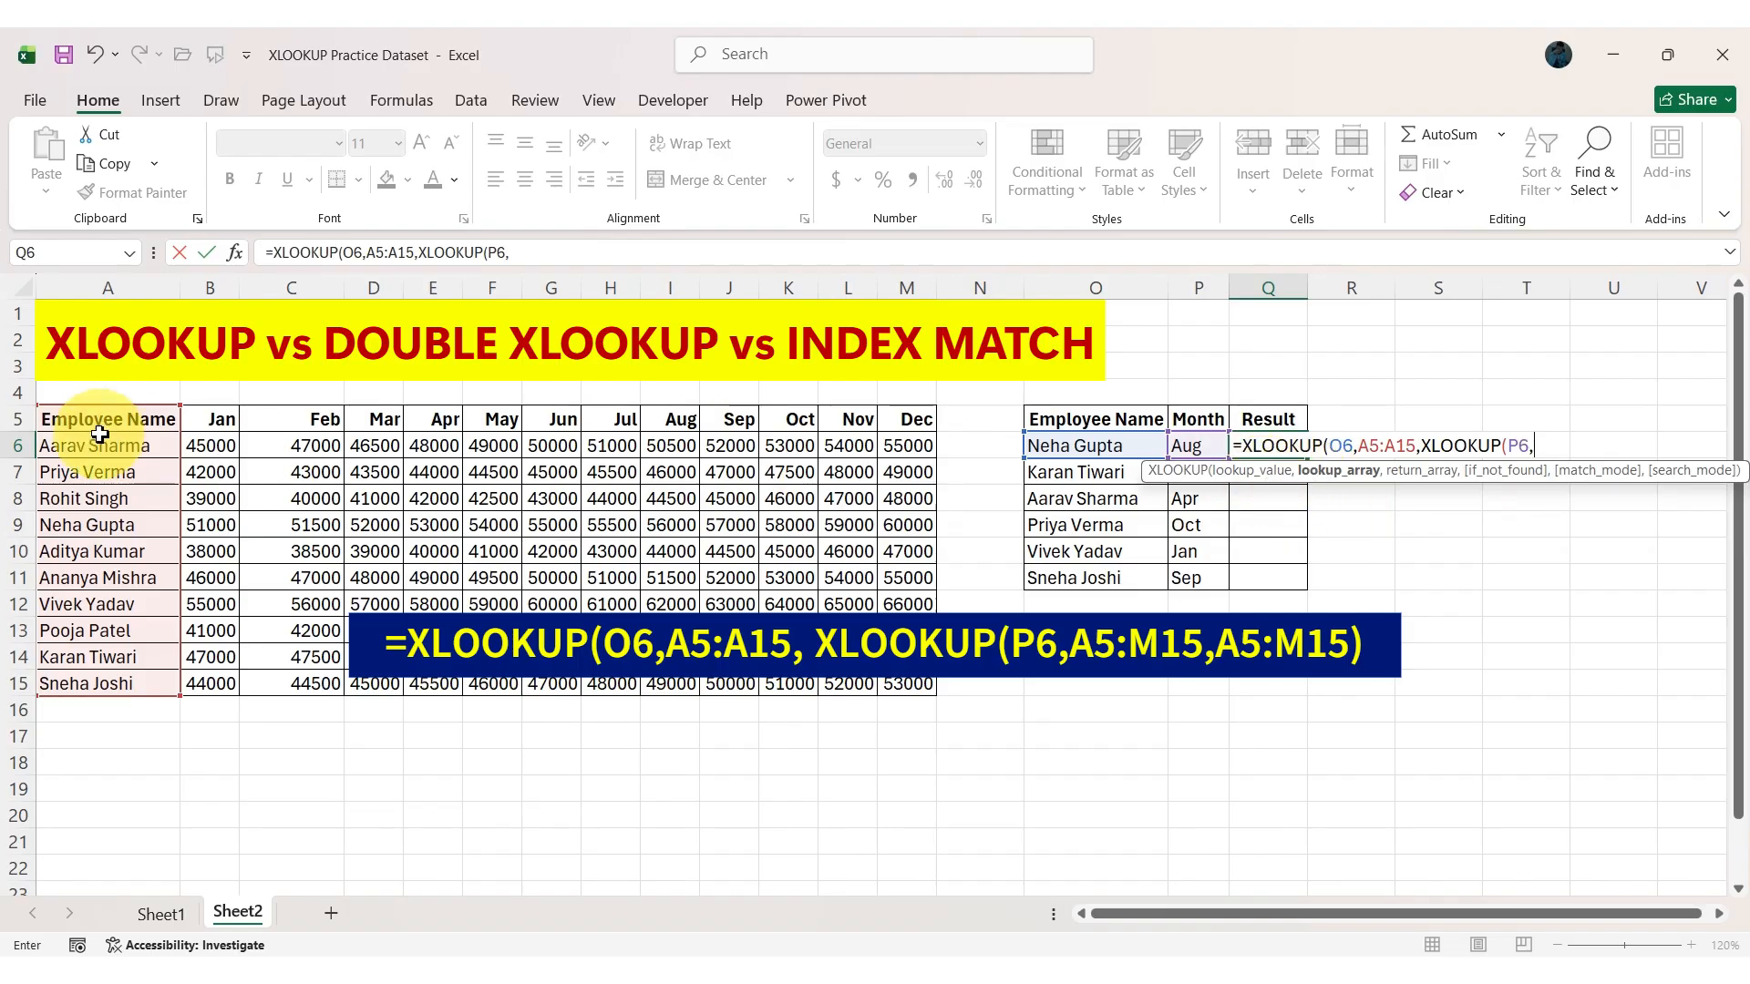
drag(64, 421, 909, 419)
text(,)
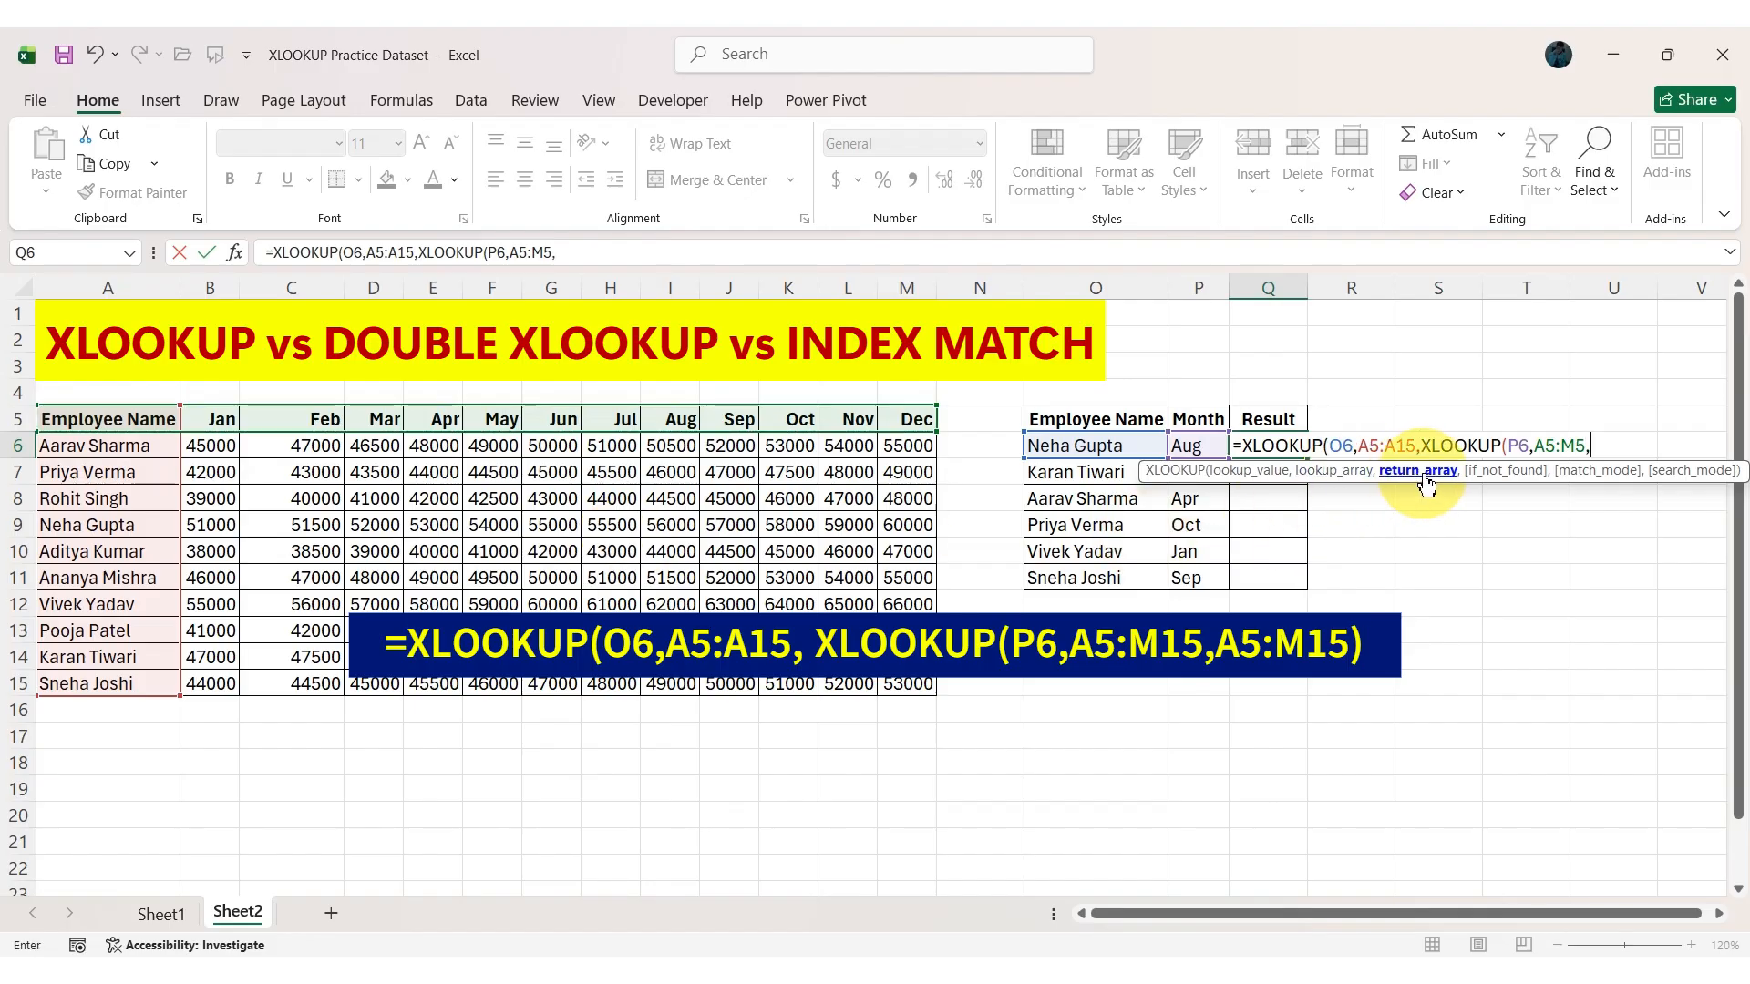
drag(82, 421, 895, 689)
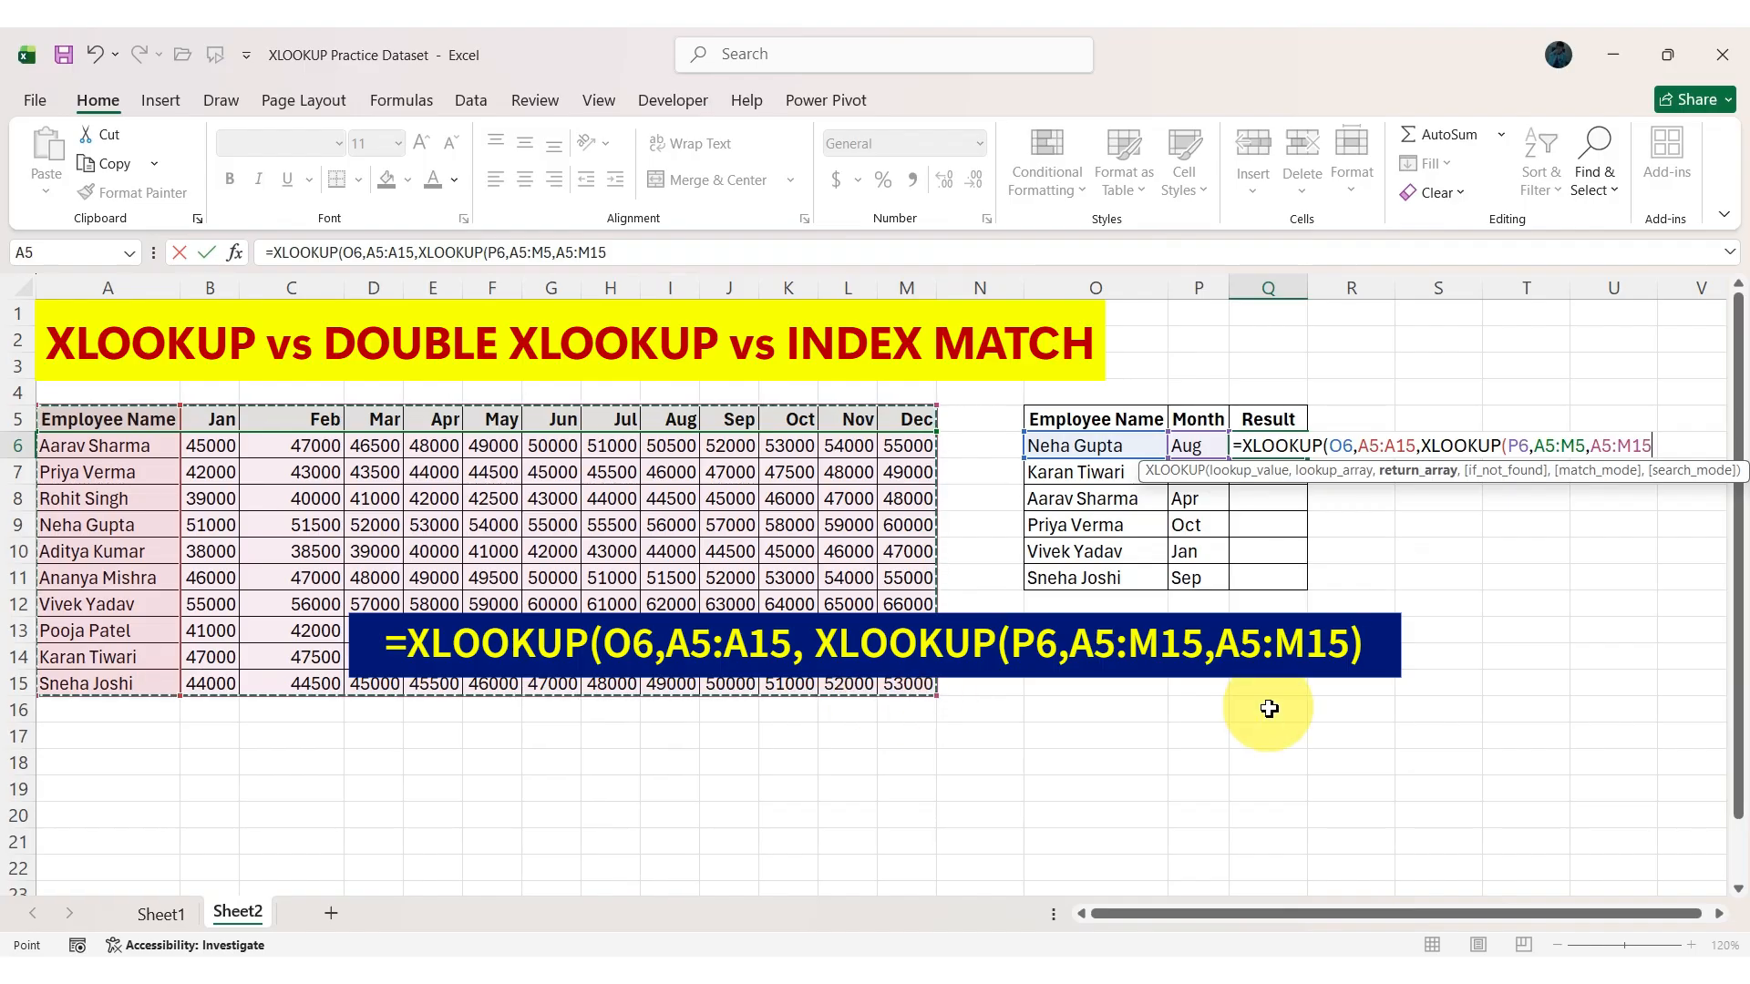
key(Return)
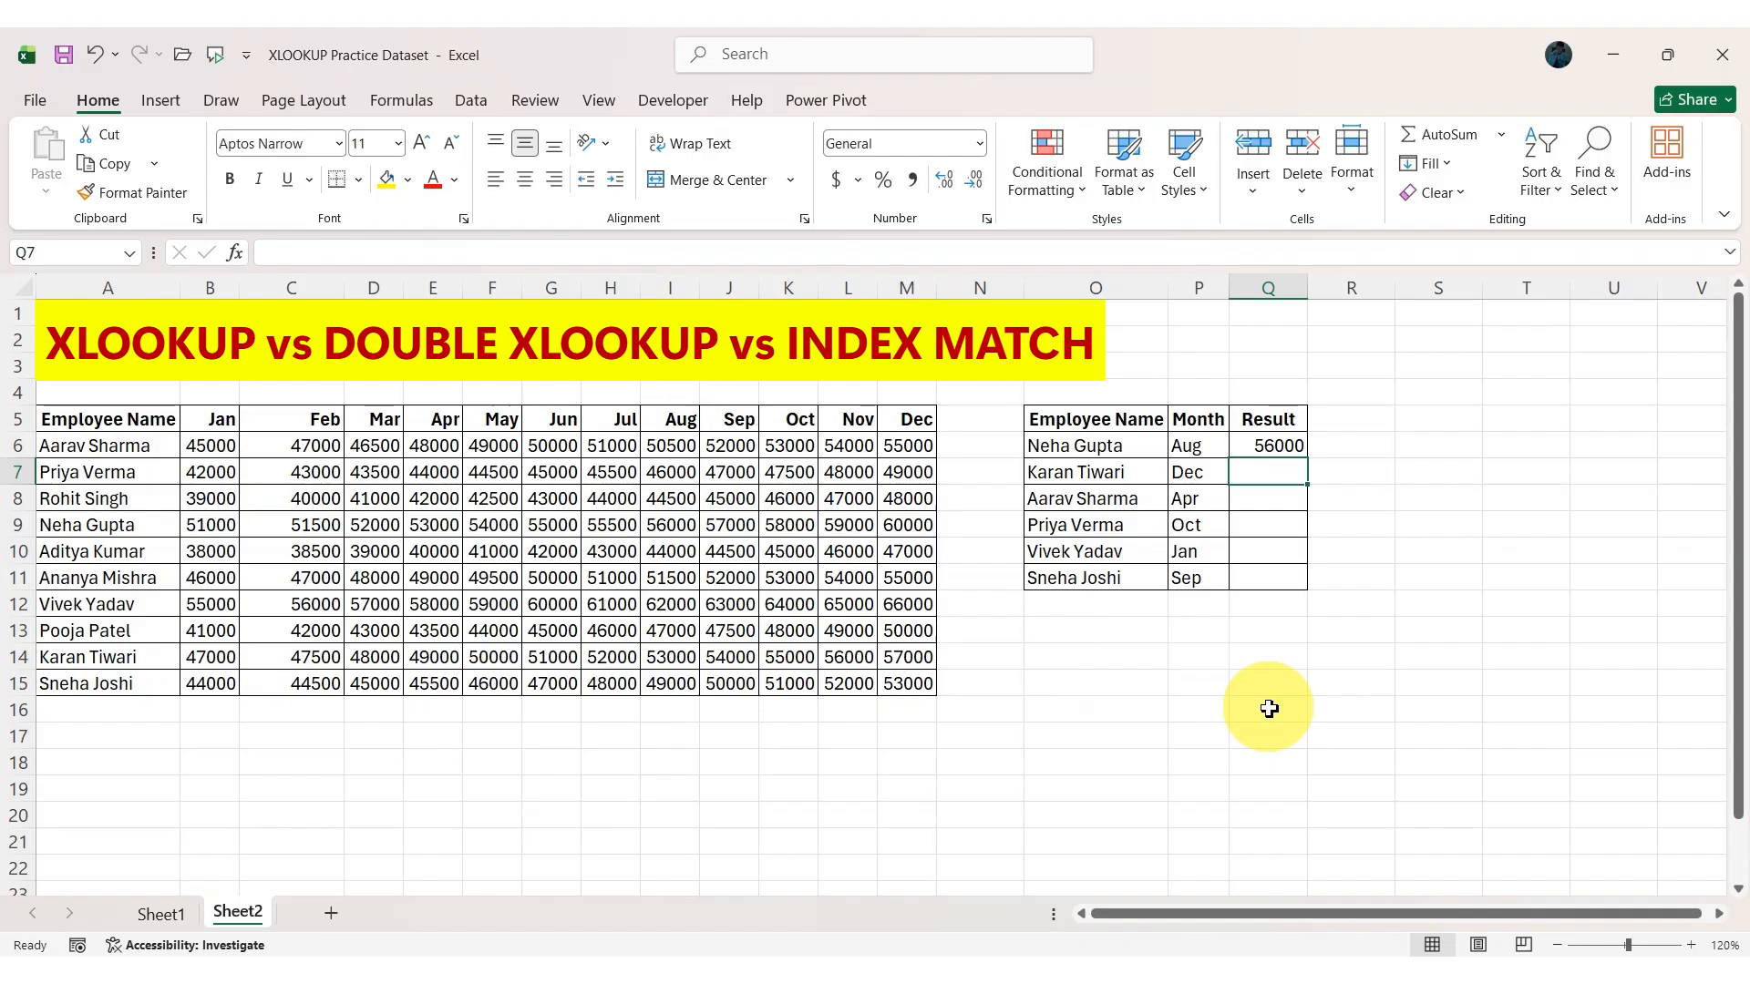
Make the ranges A5:A15 and A5:M5 in the Q6 formula absolute references.
click(1289, 449)
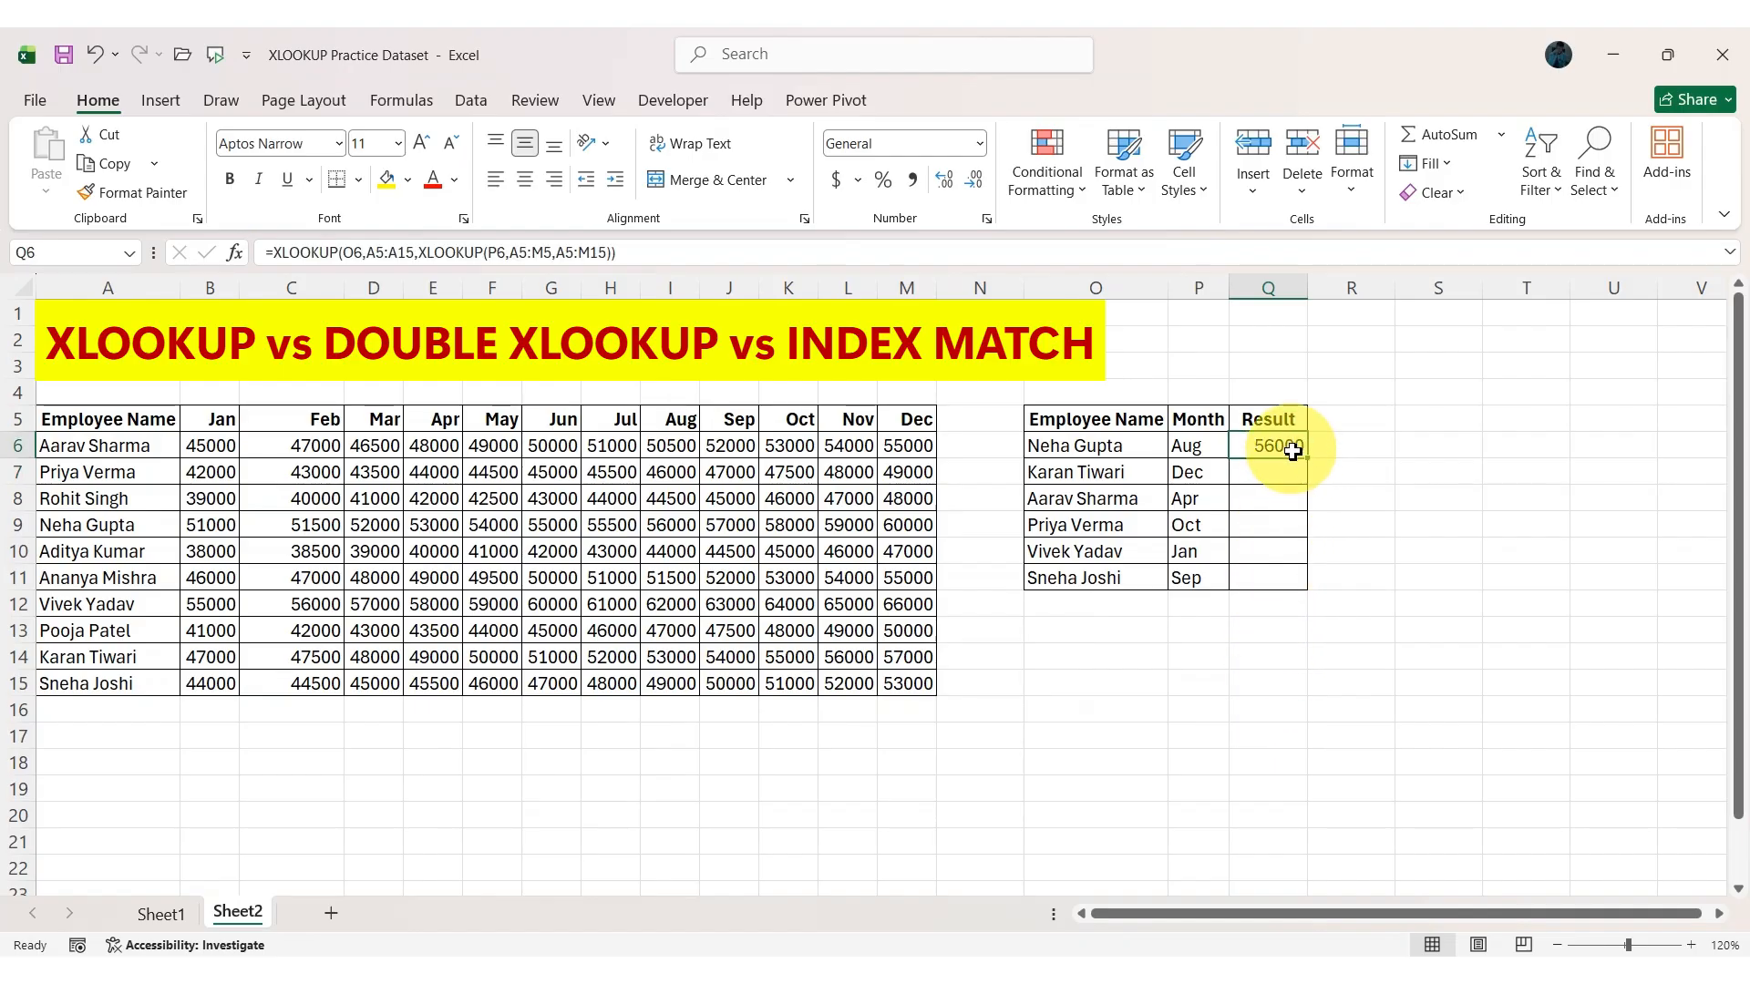
double_click(1272, 446)
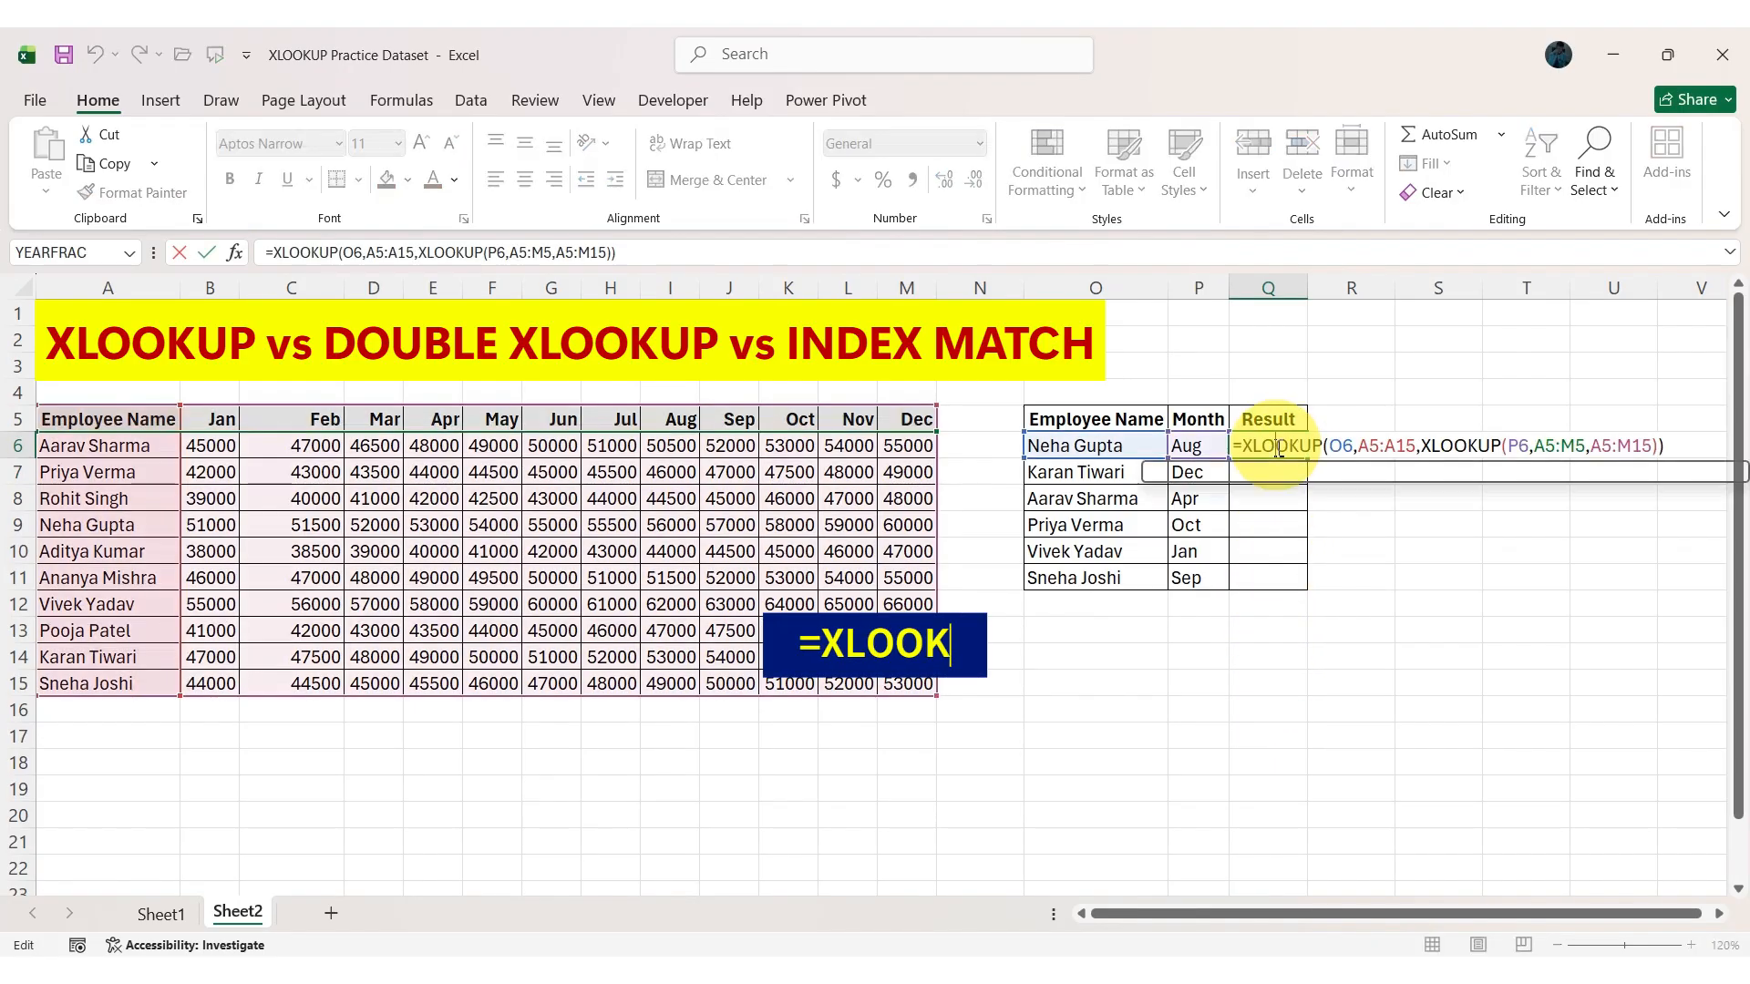
drag(1358, 447, 1407, 448)
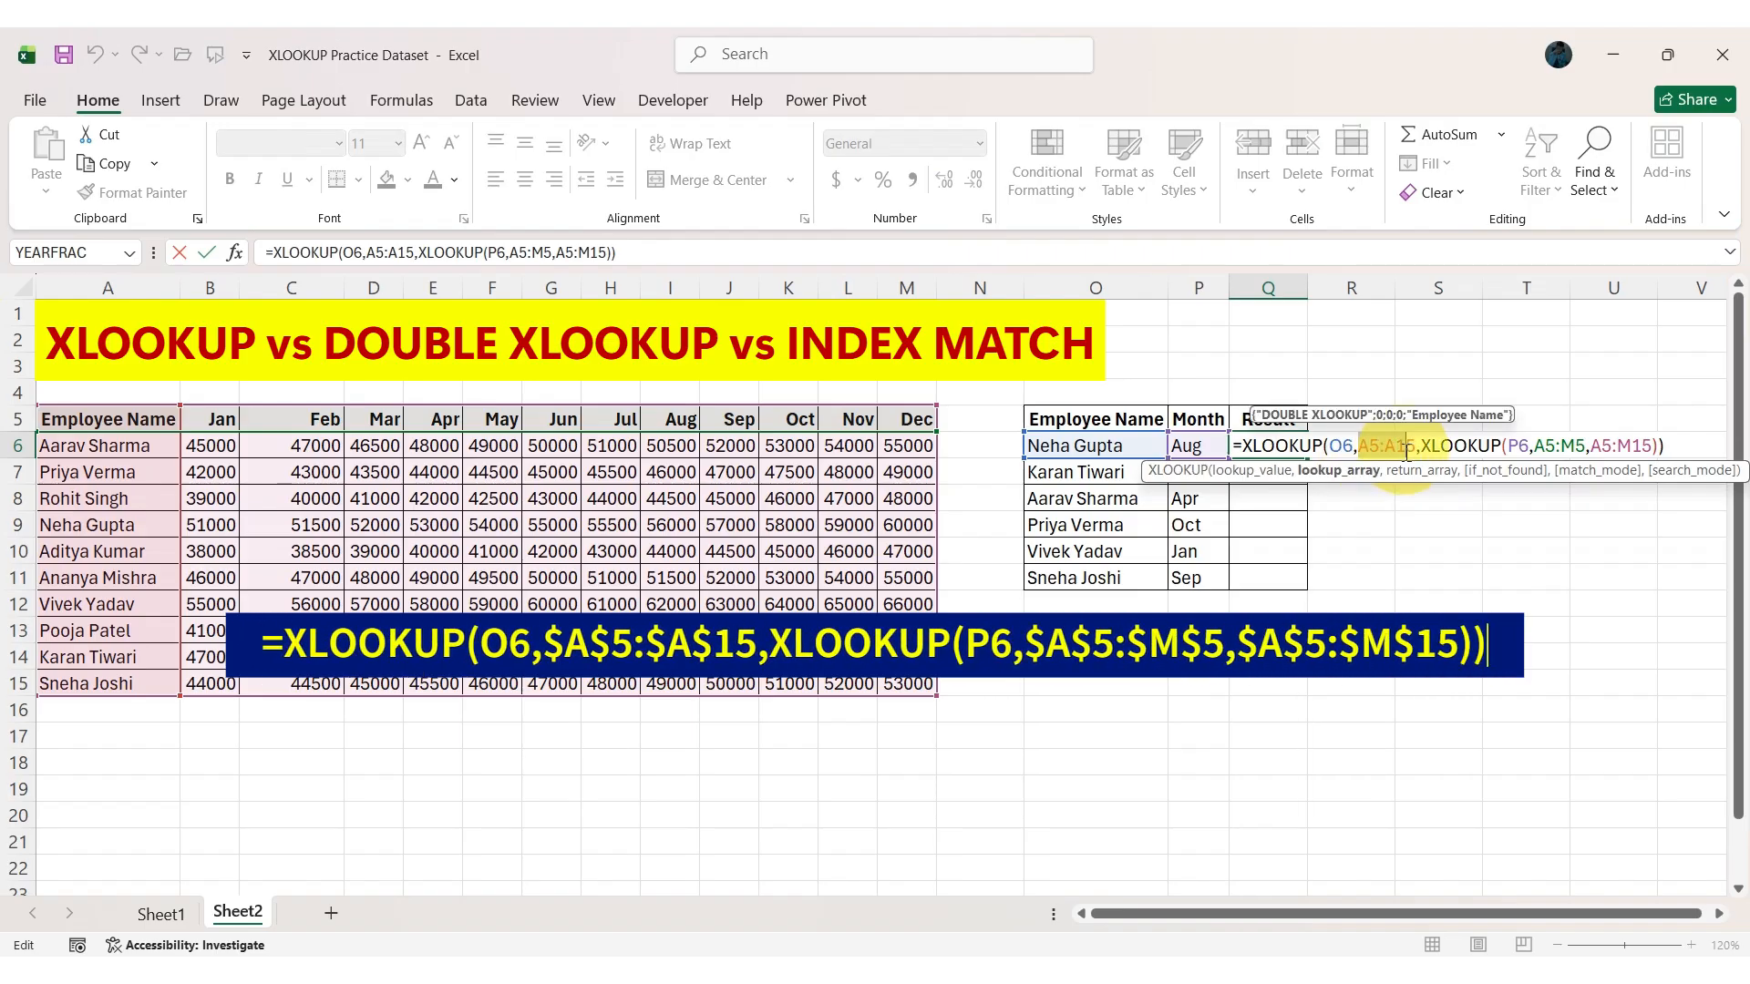
key(F4)
drag(1575, 447, 1621, 450)
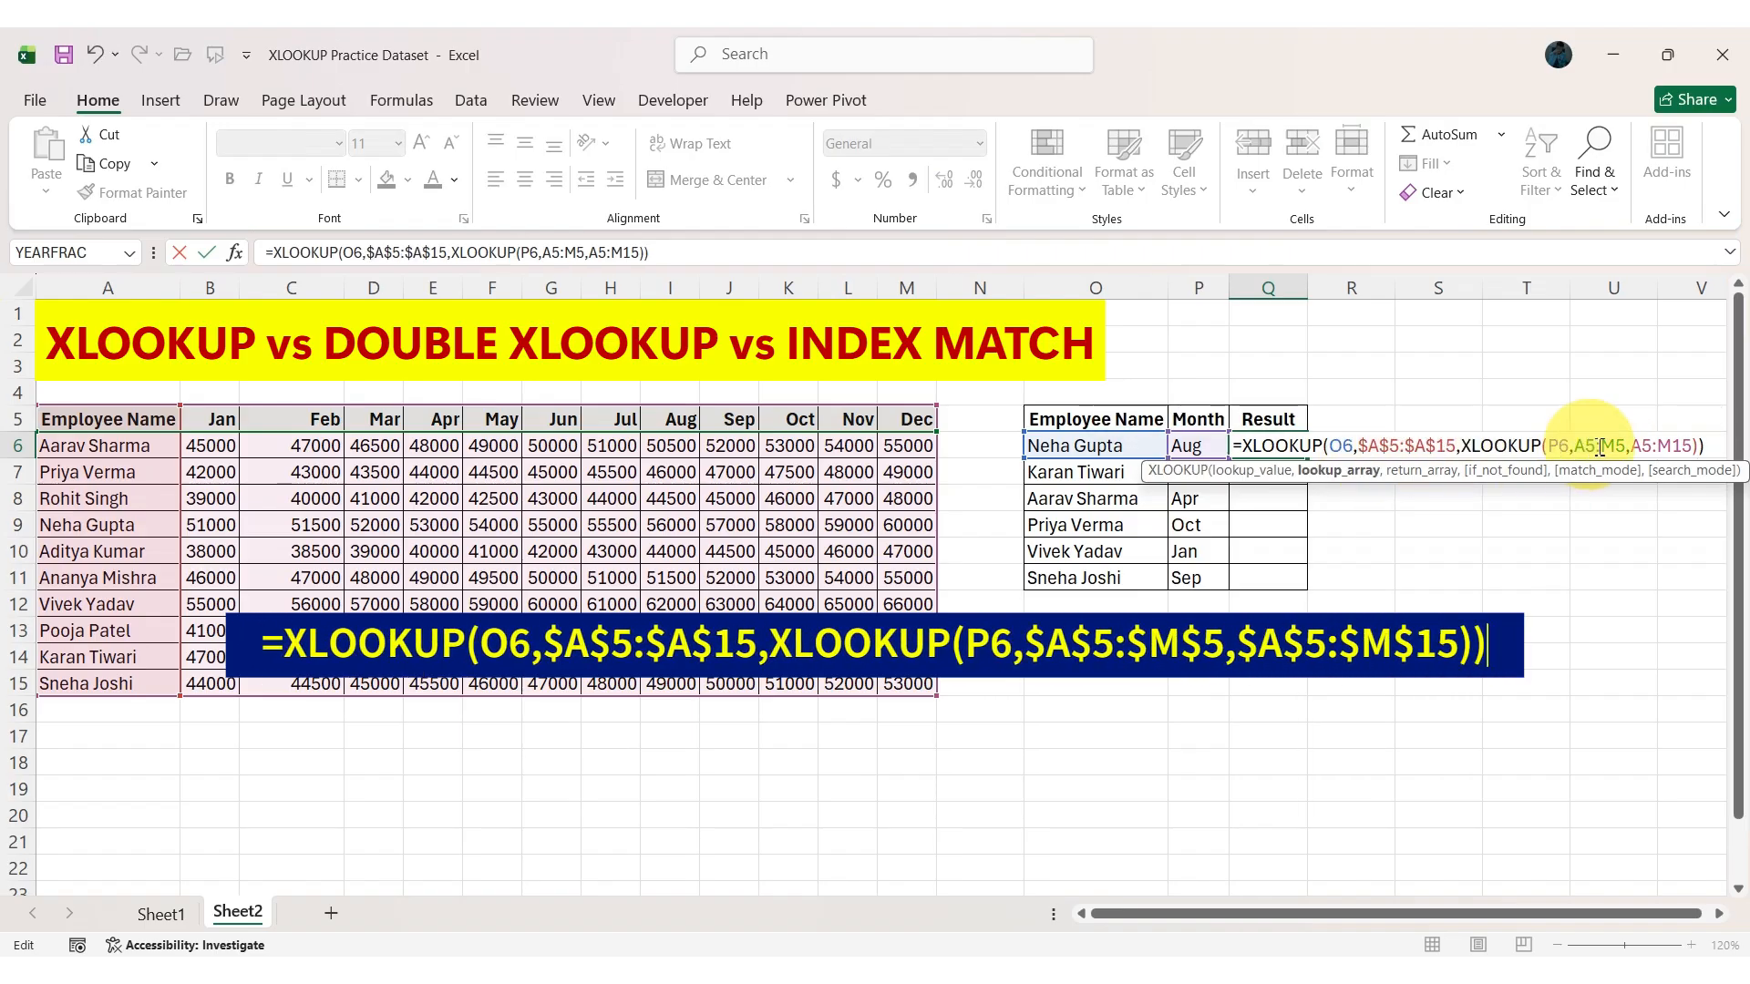
key(F4)
Make the A5:M15 return array in Q6 absolute and fill the formula down through Q11.
drag(1665, 448, 1687, 436)
click(1682, 445)
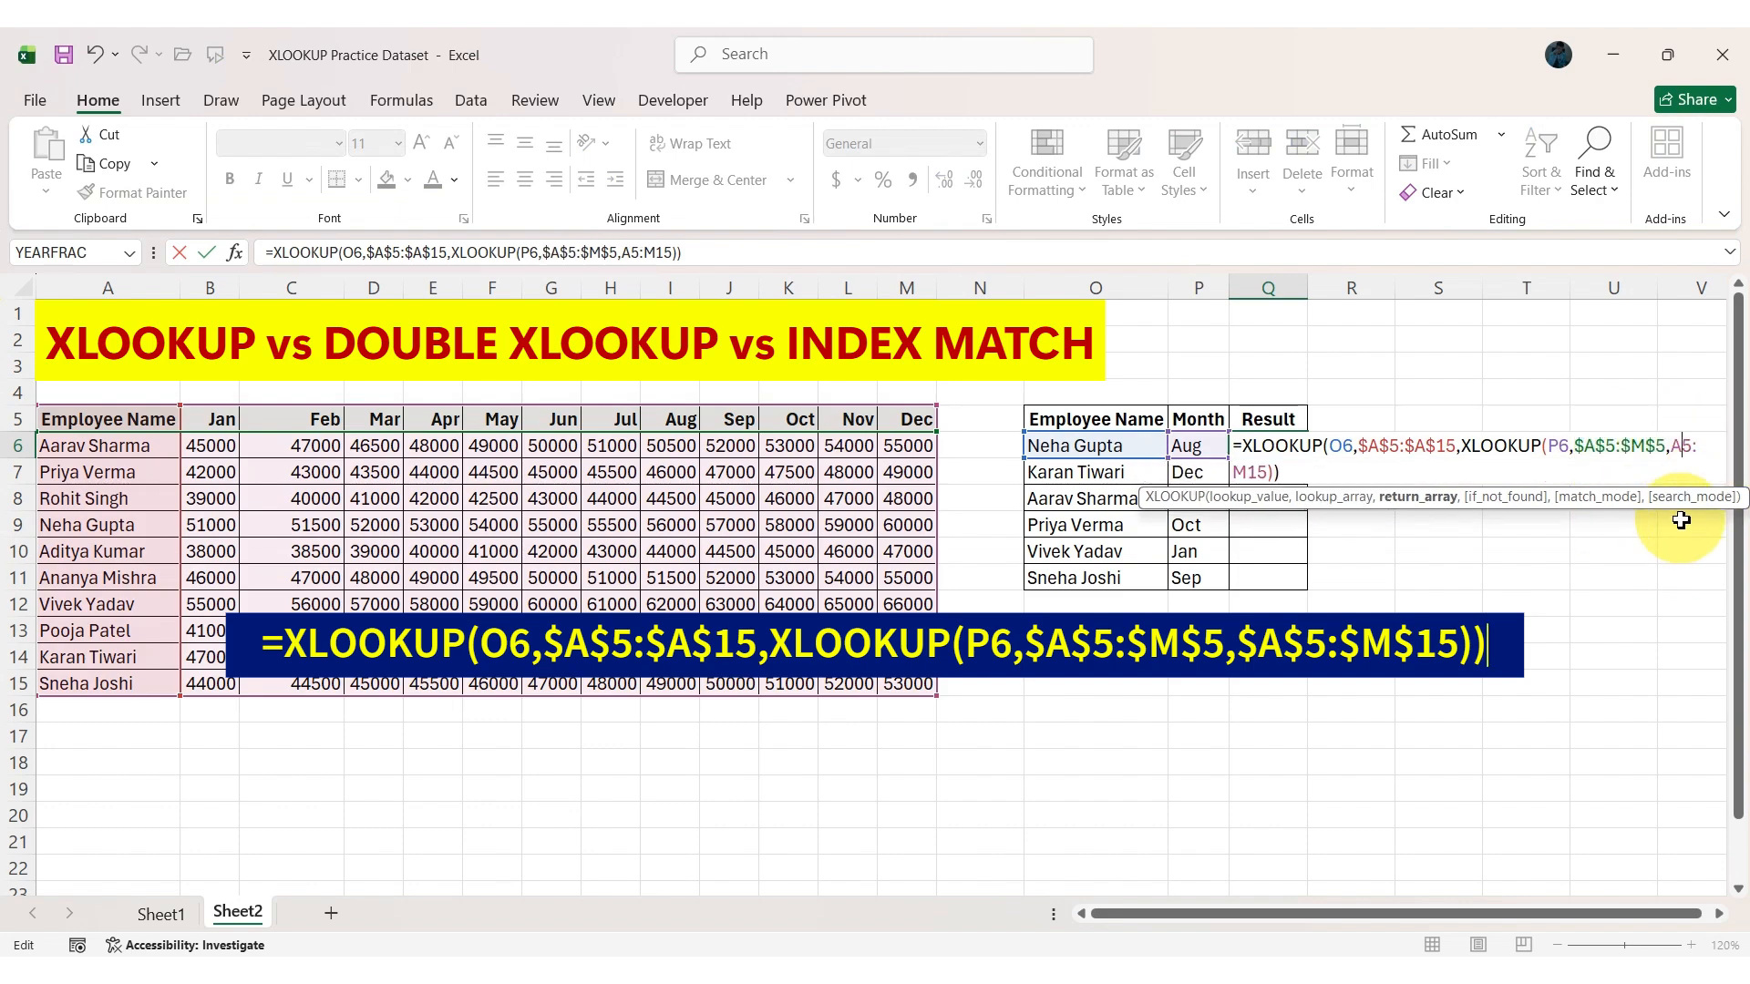
key(F4)
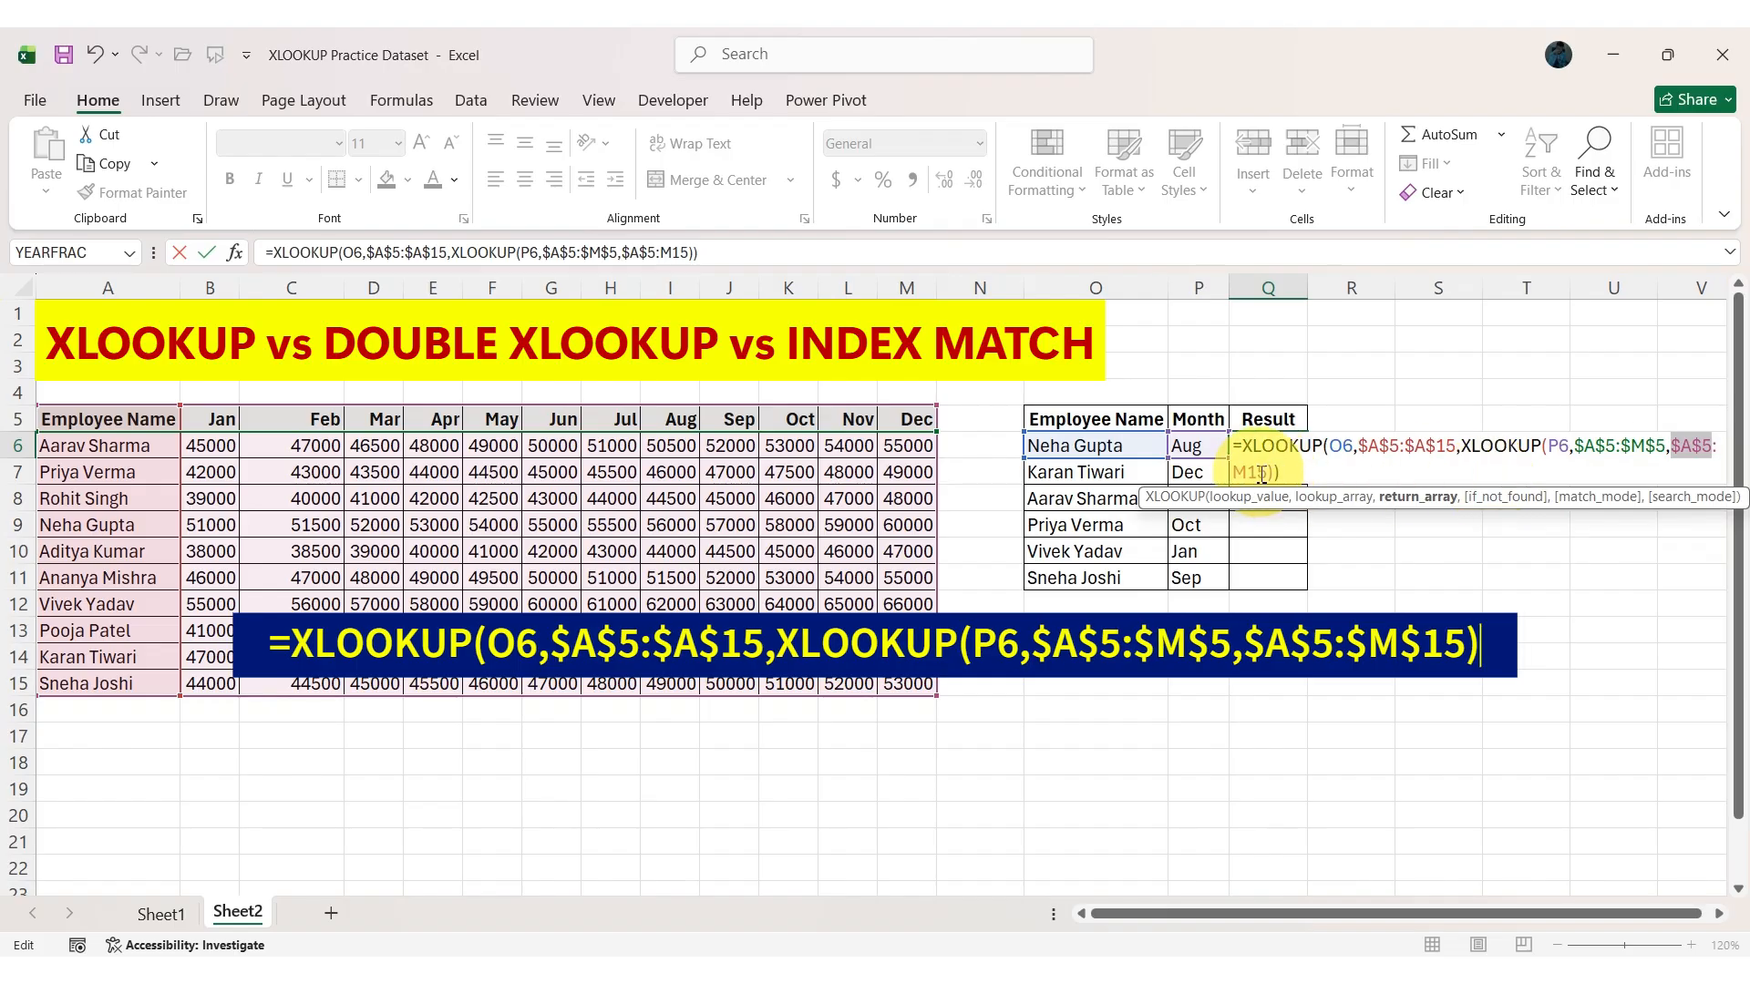
key(Return)
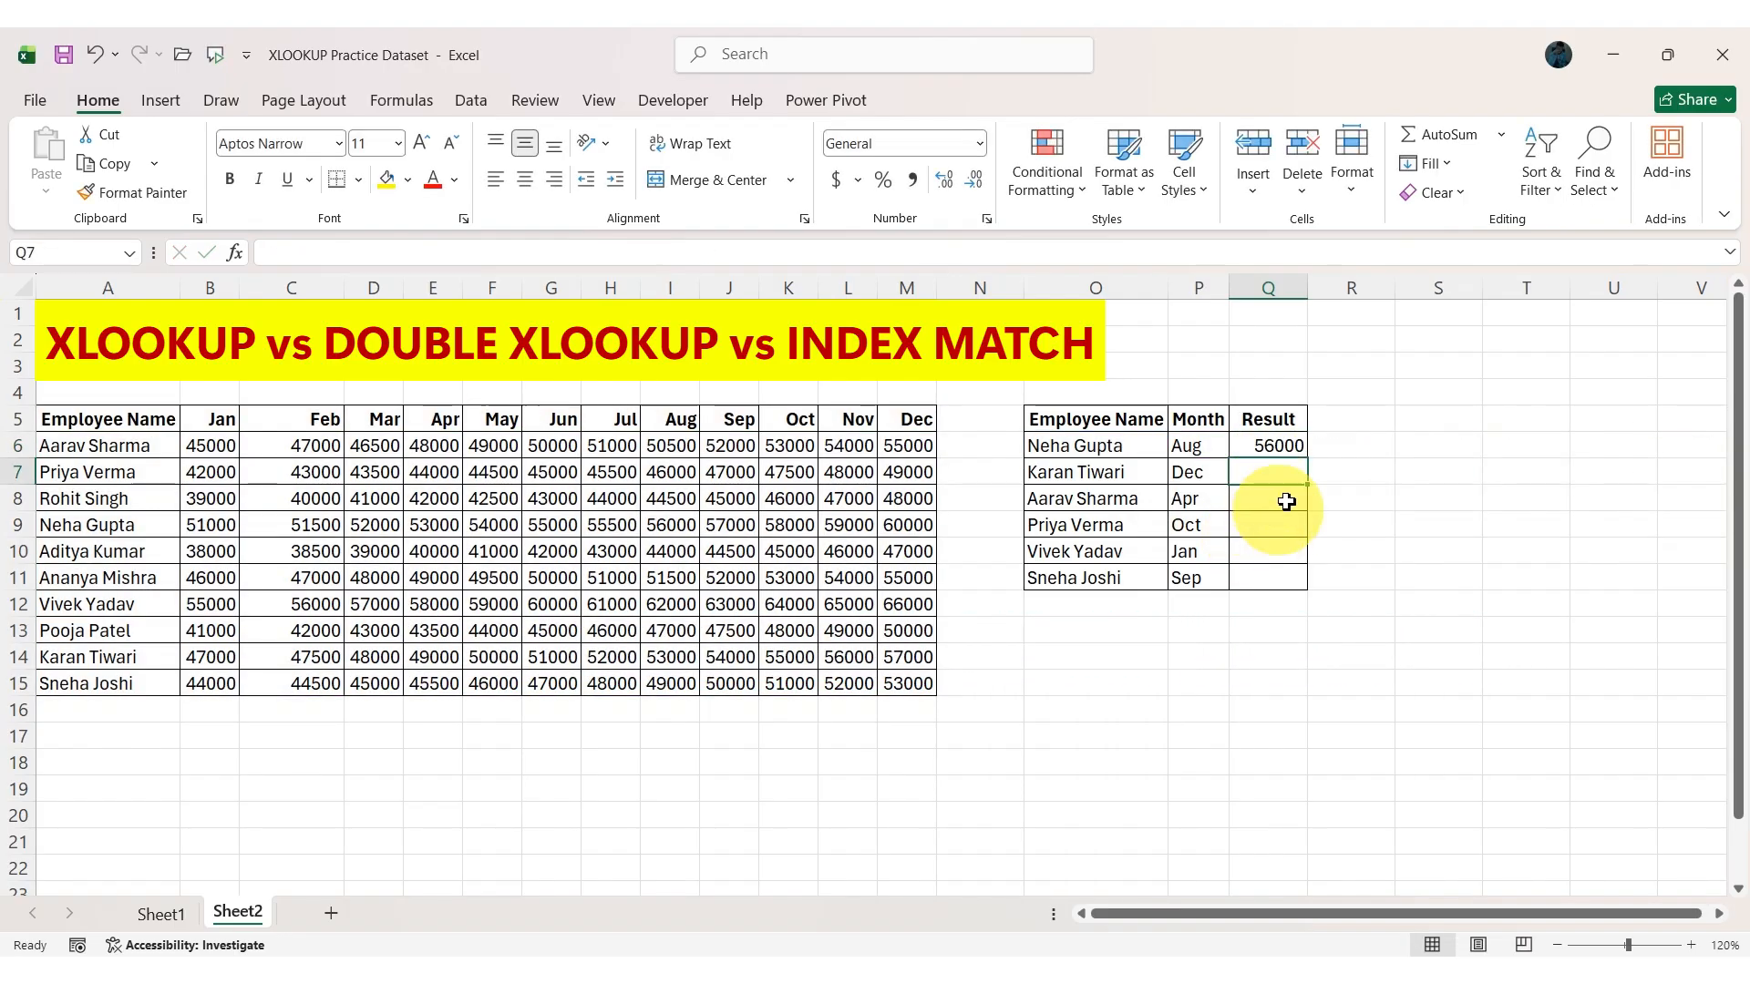
click(1295, 453)
drag(1307, 459, 1305, 584)
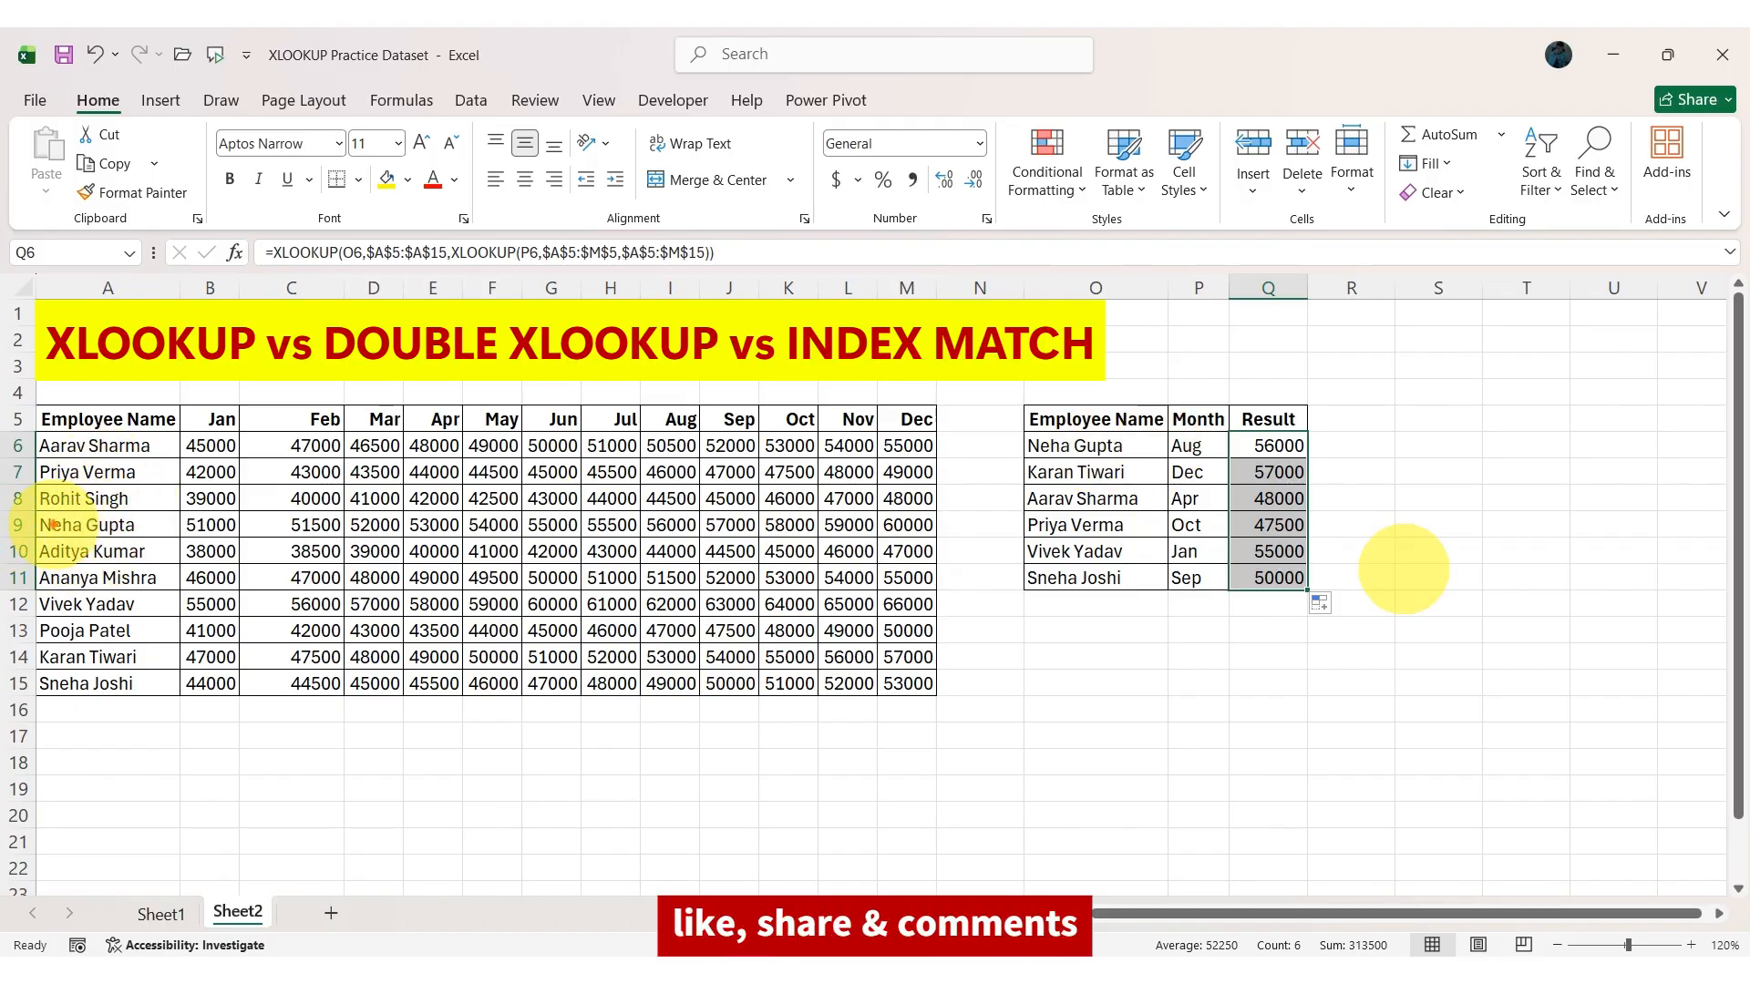
Check the first two Result values against the matching employee rows and month columns in the data table.
mouse_move(32, 511)
mouse_down()
mouse_move(329, 539)
mouse_move(950, 545)
mouse_up()
drag(653, 523, 698, 518)
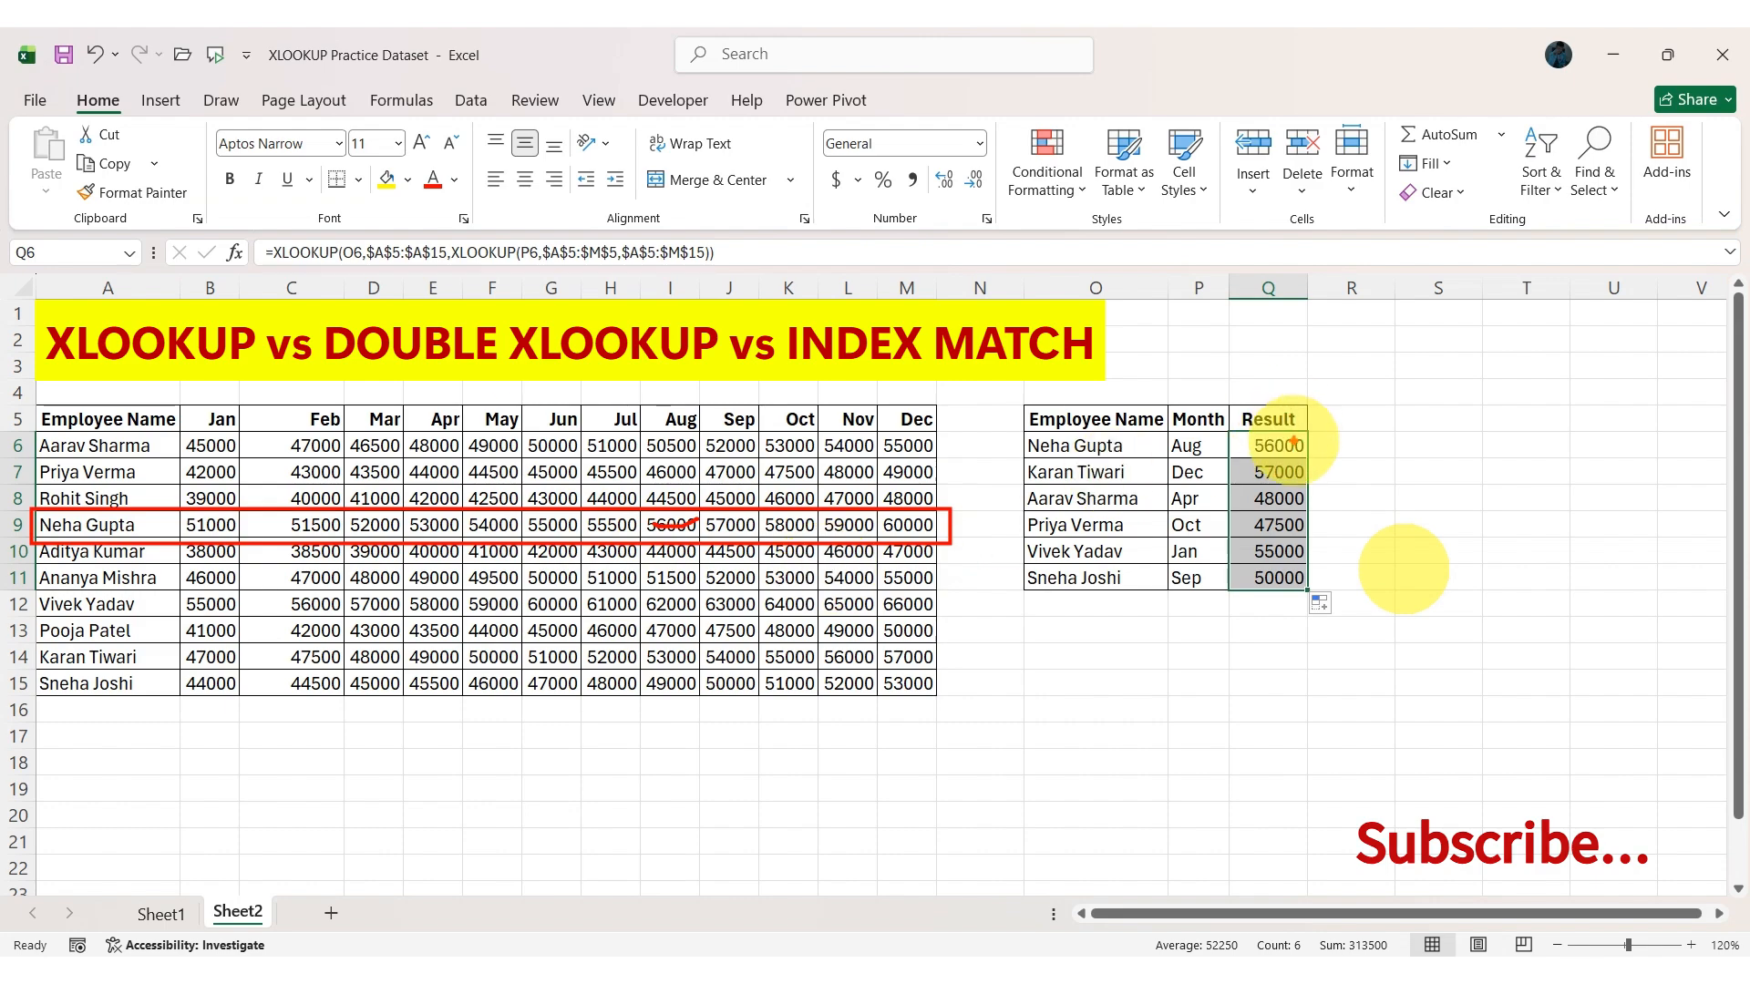
drag(1294, 442, 1340, 426)
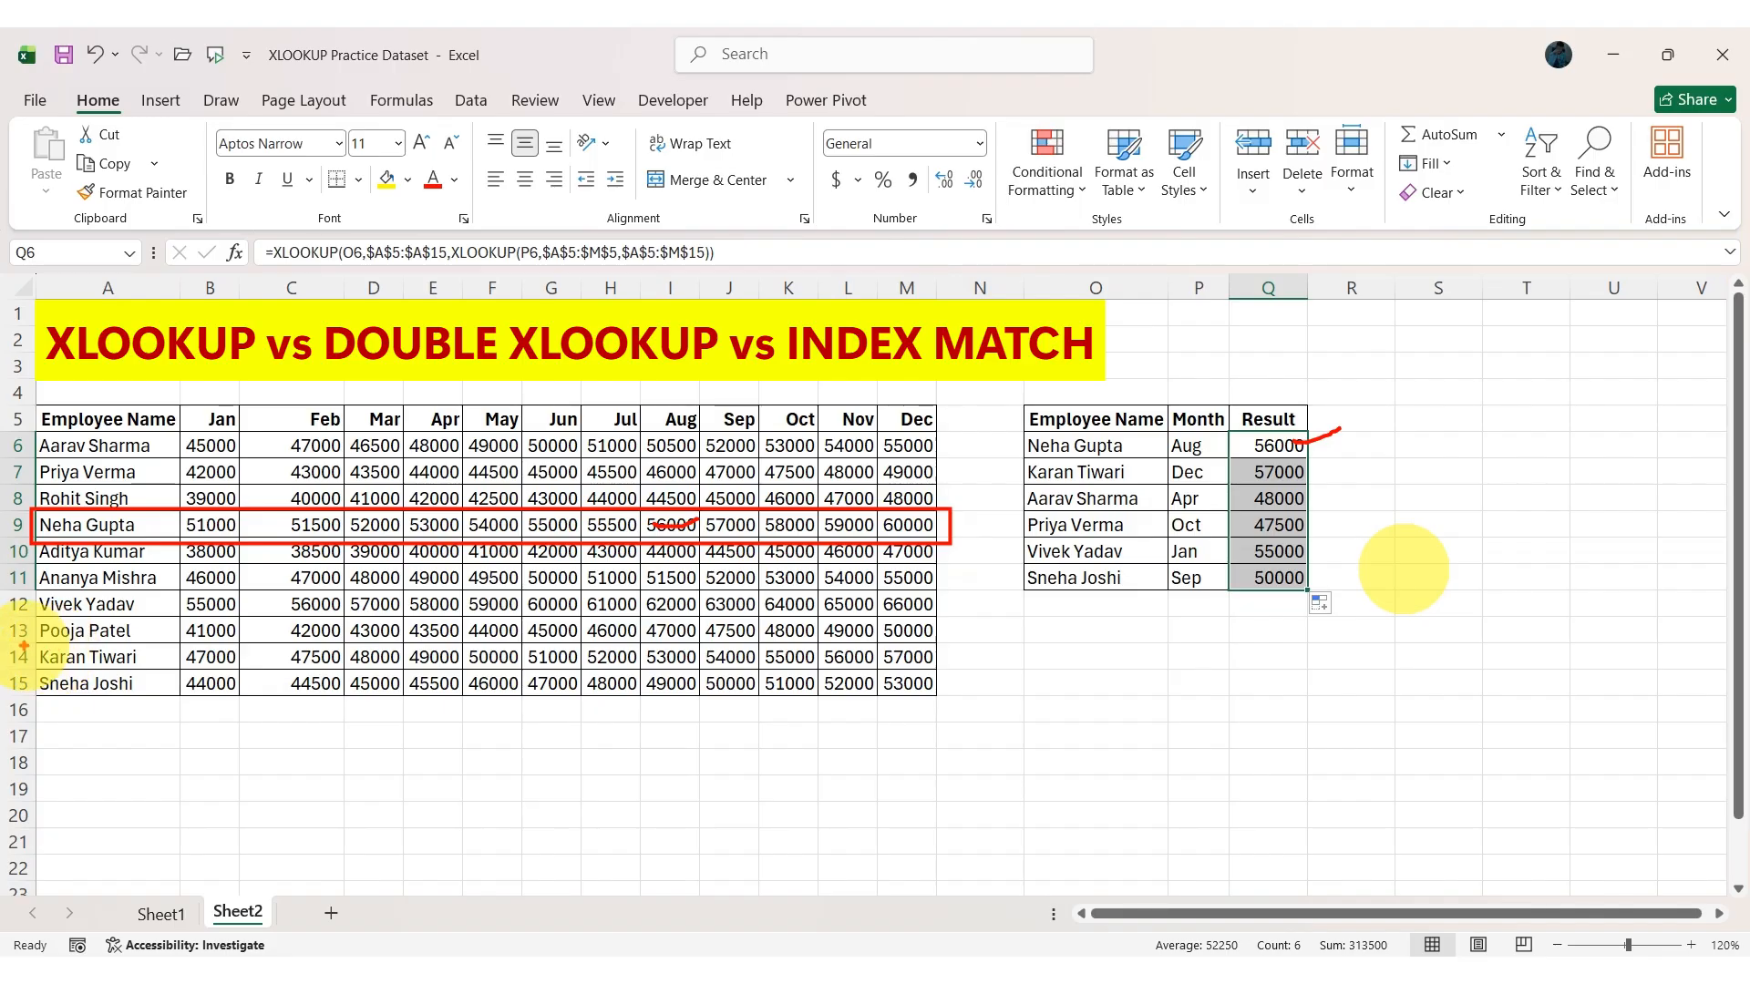
mouse_move(19, 644)
mouse_down()
mouse_move(215, 664)
mouse_move(939, 670)
mouse_move(986, 643)
mouse_up()
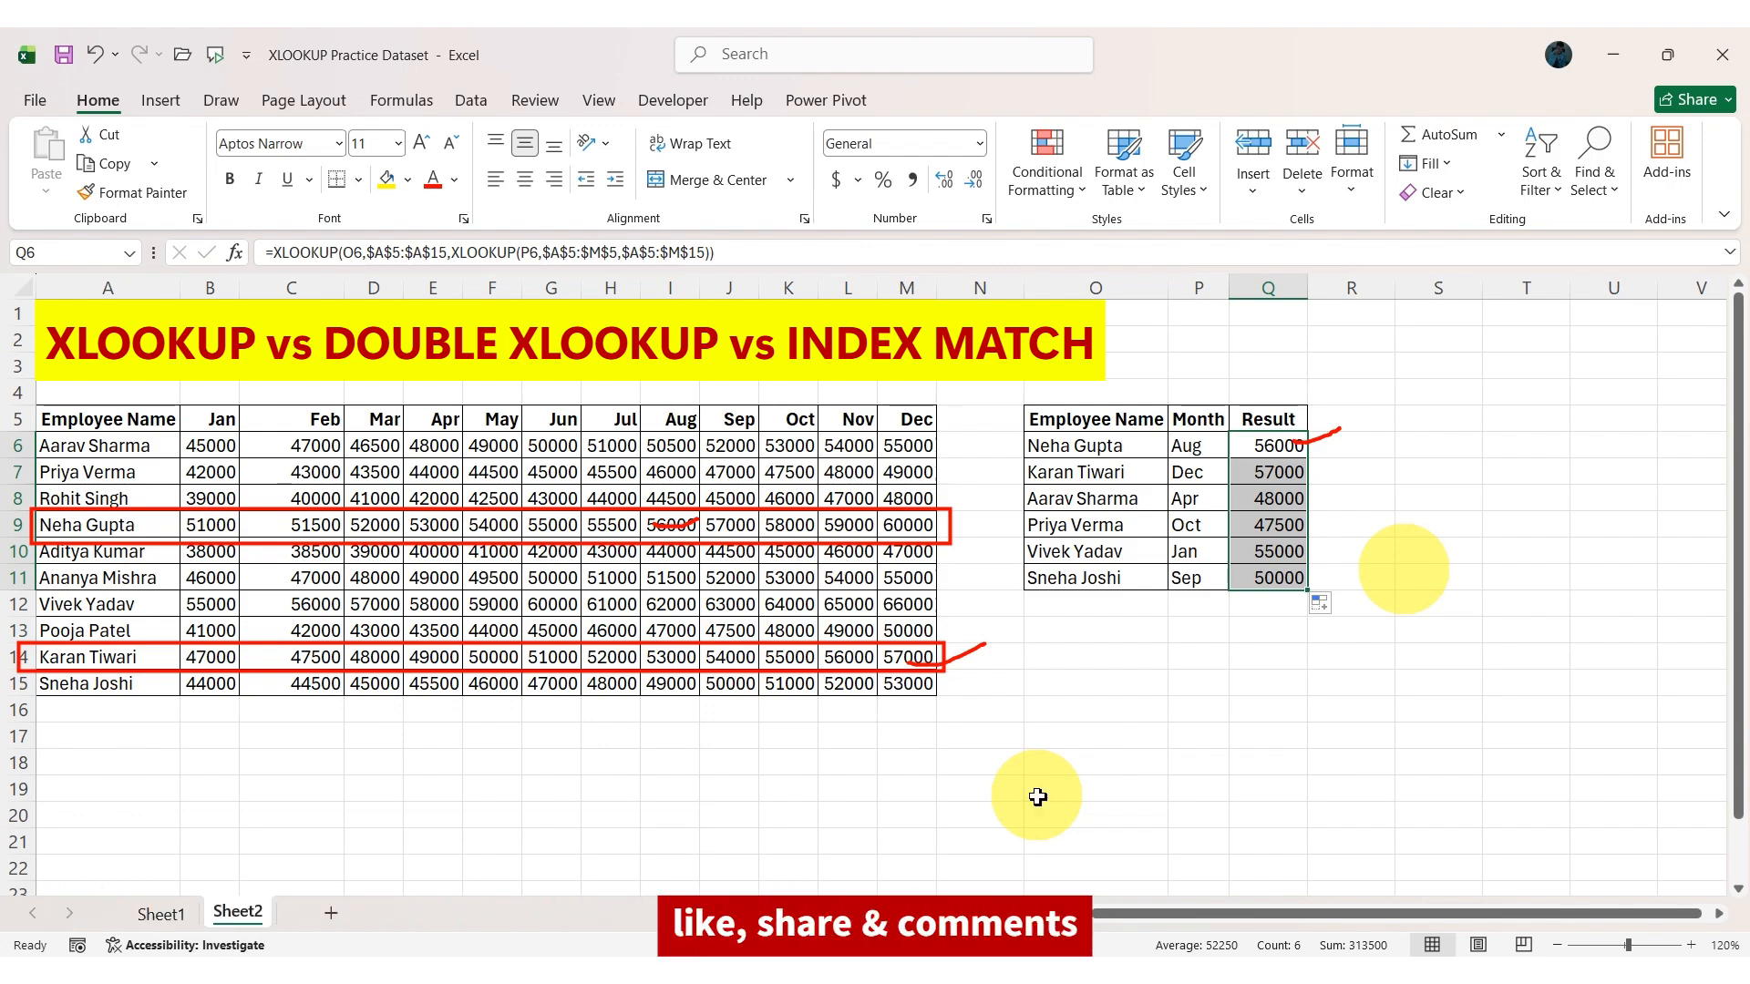
key(Escape)
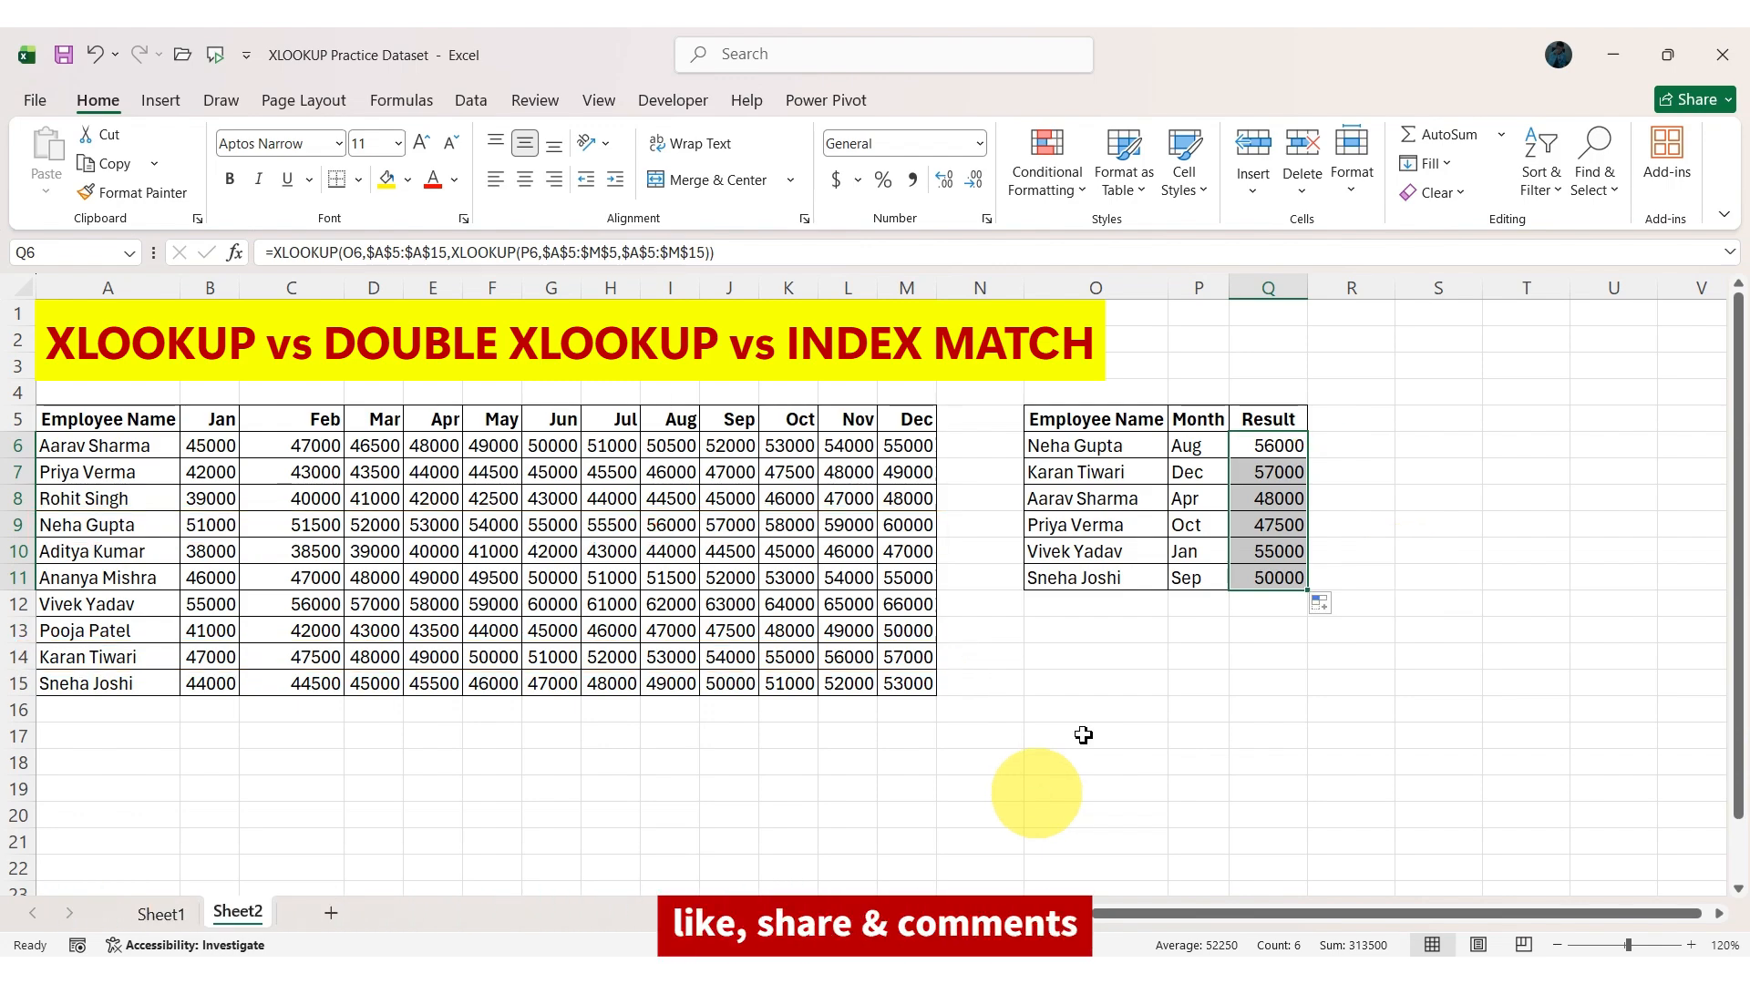
Start an INDEX formula in R6 with A5:M15 as its array.
click(1349, 447)
text(=)
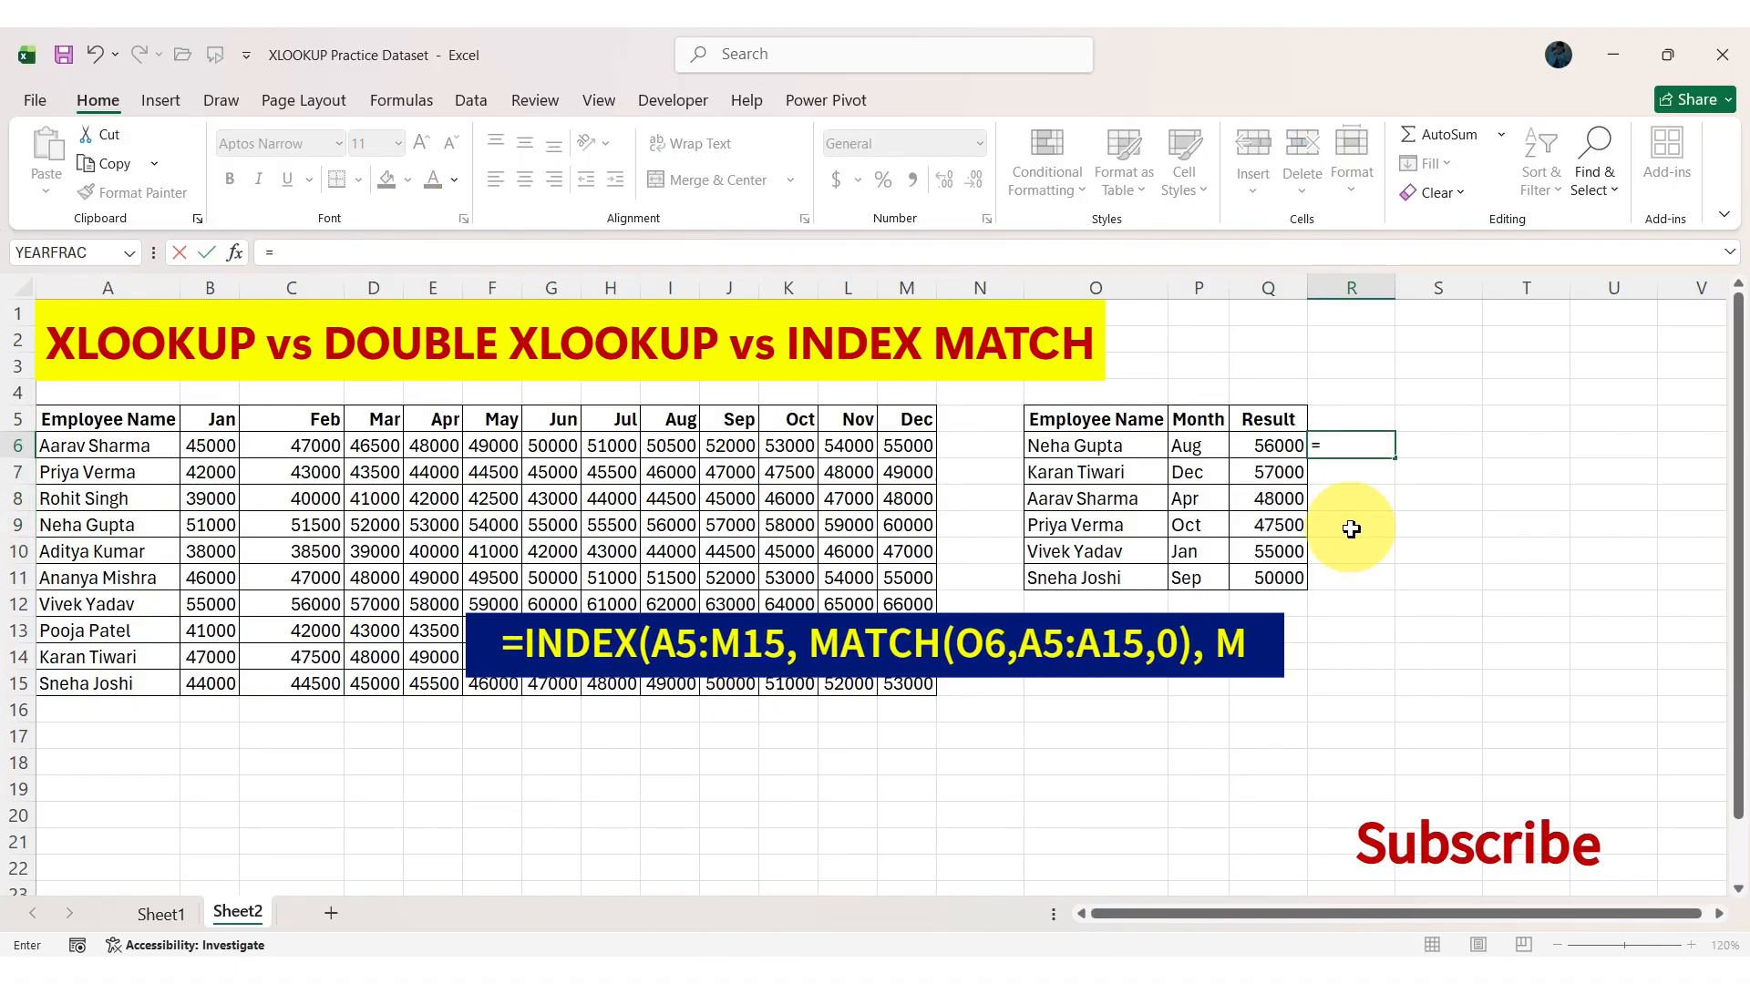
text(INDE)
key(Tab)
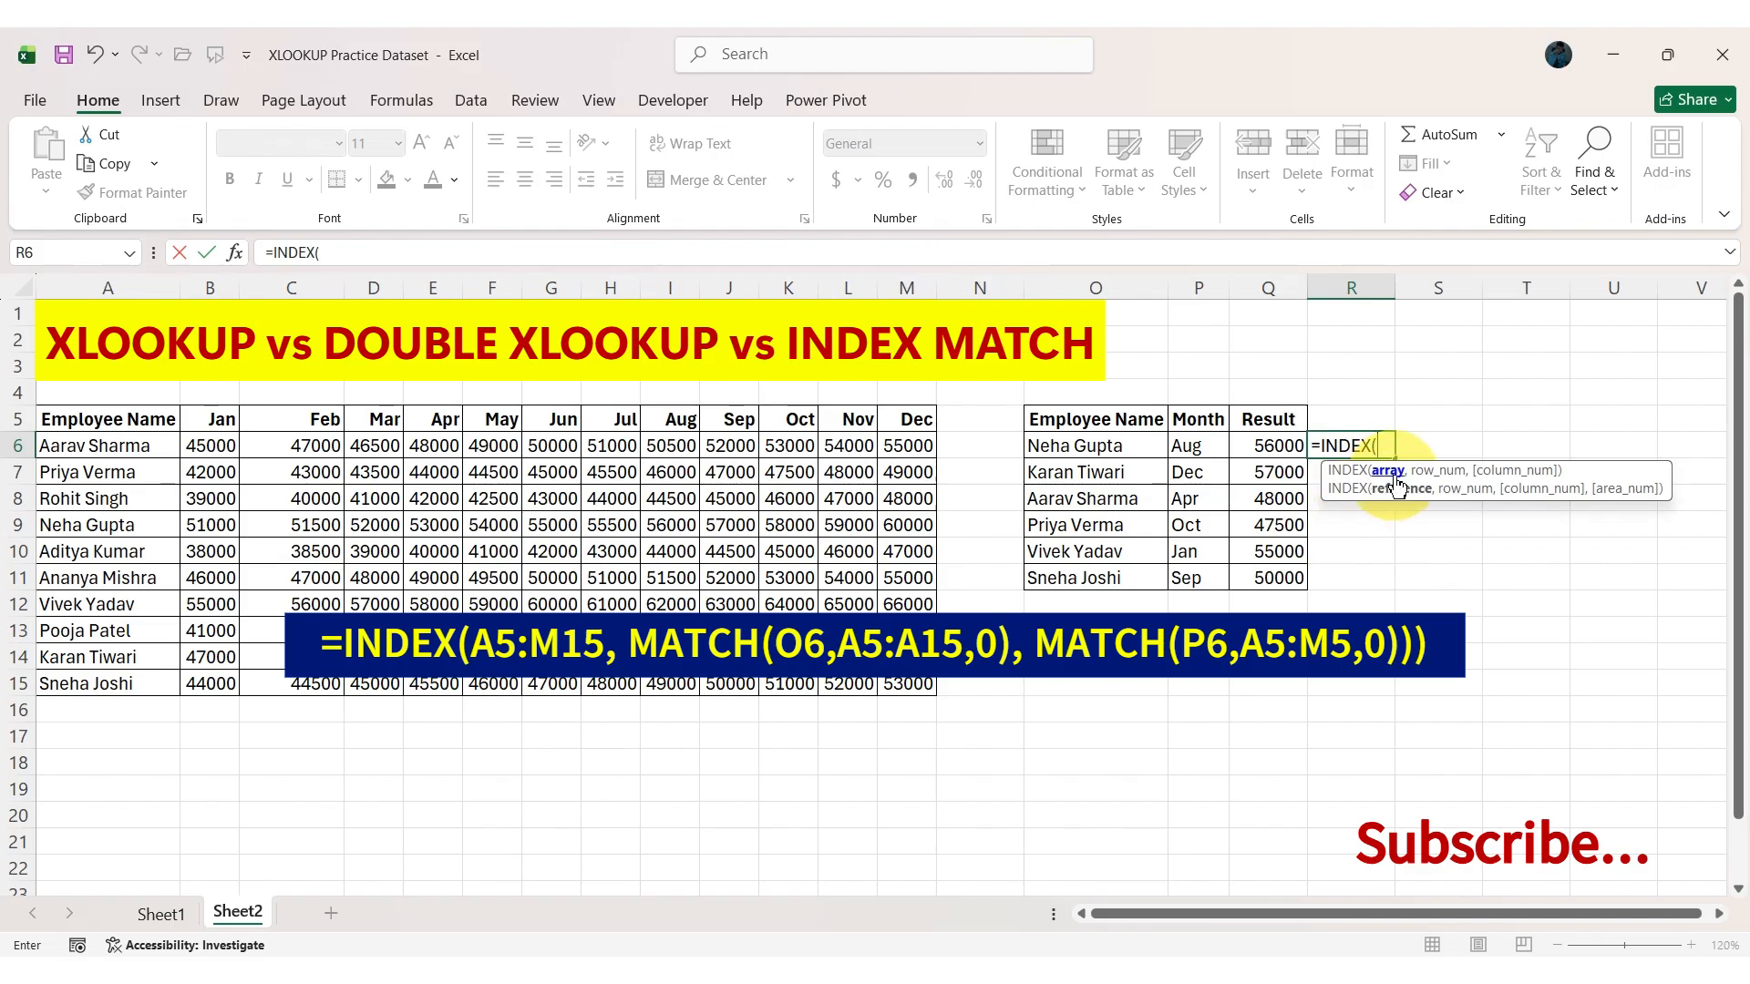
drag(55, 421, 906, 692)
text(,)
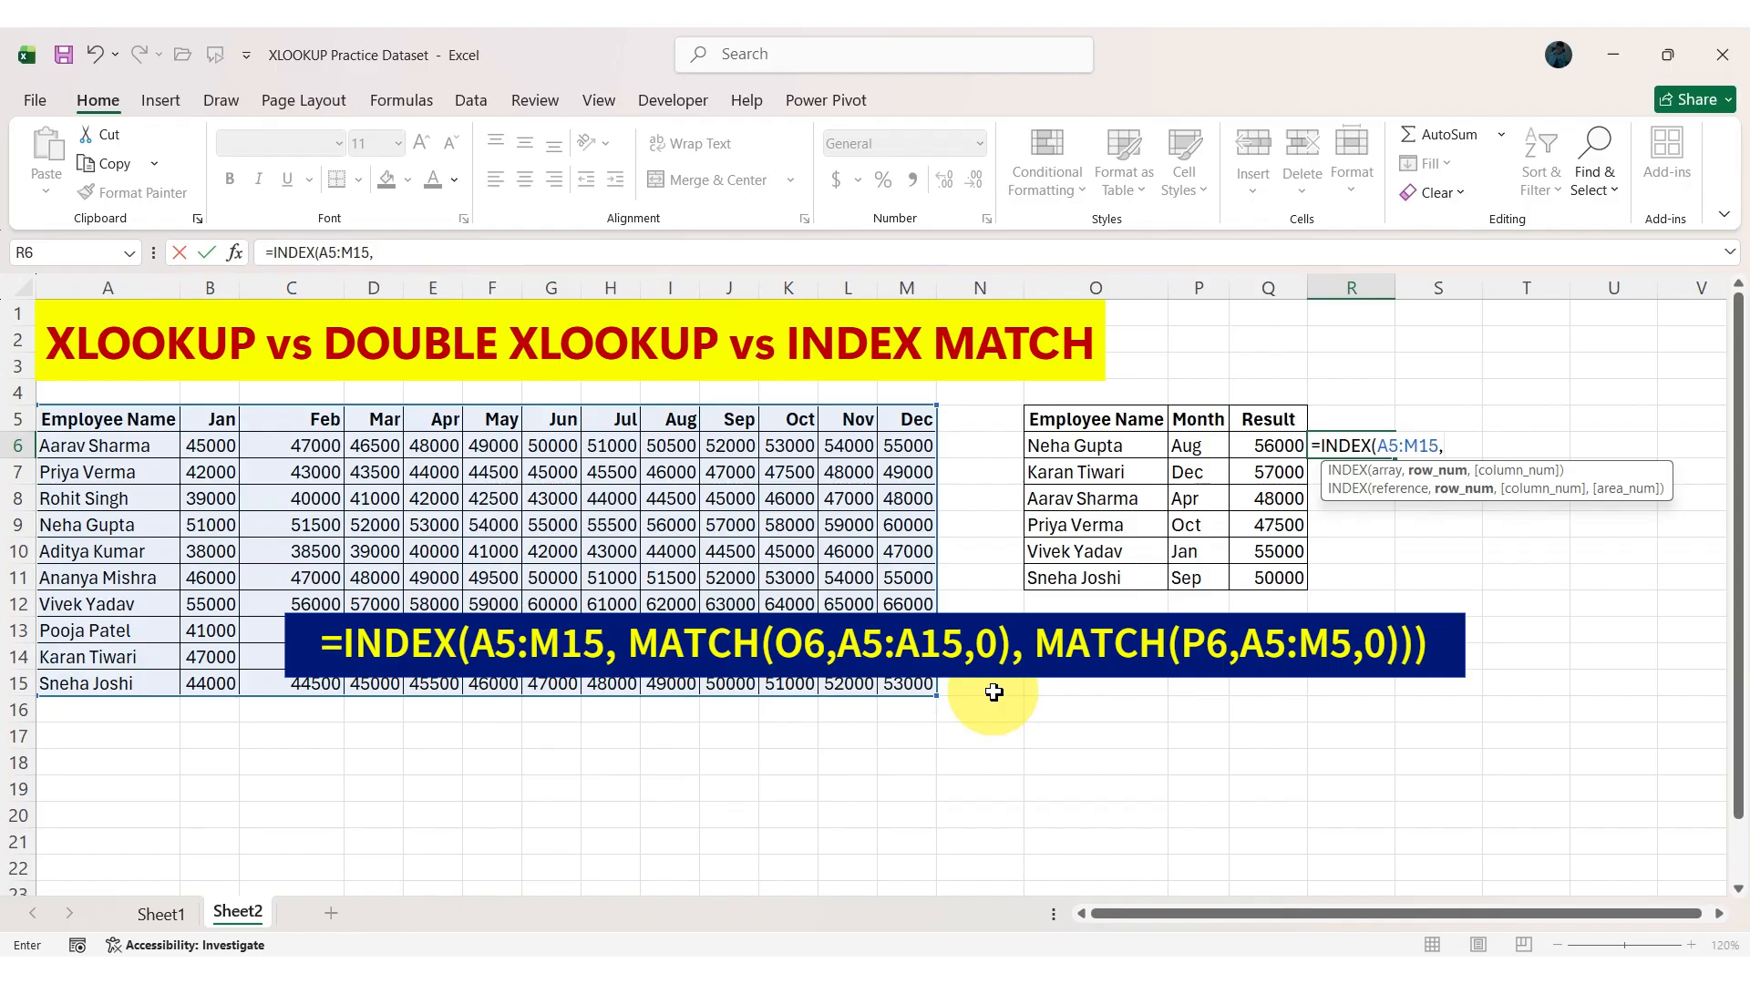
text(MA)
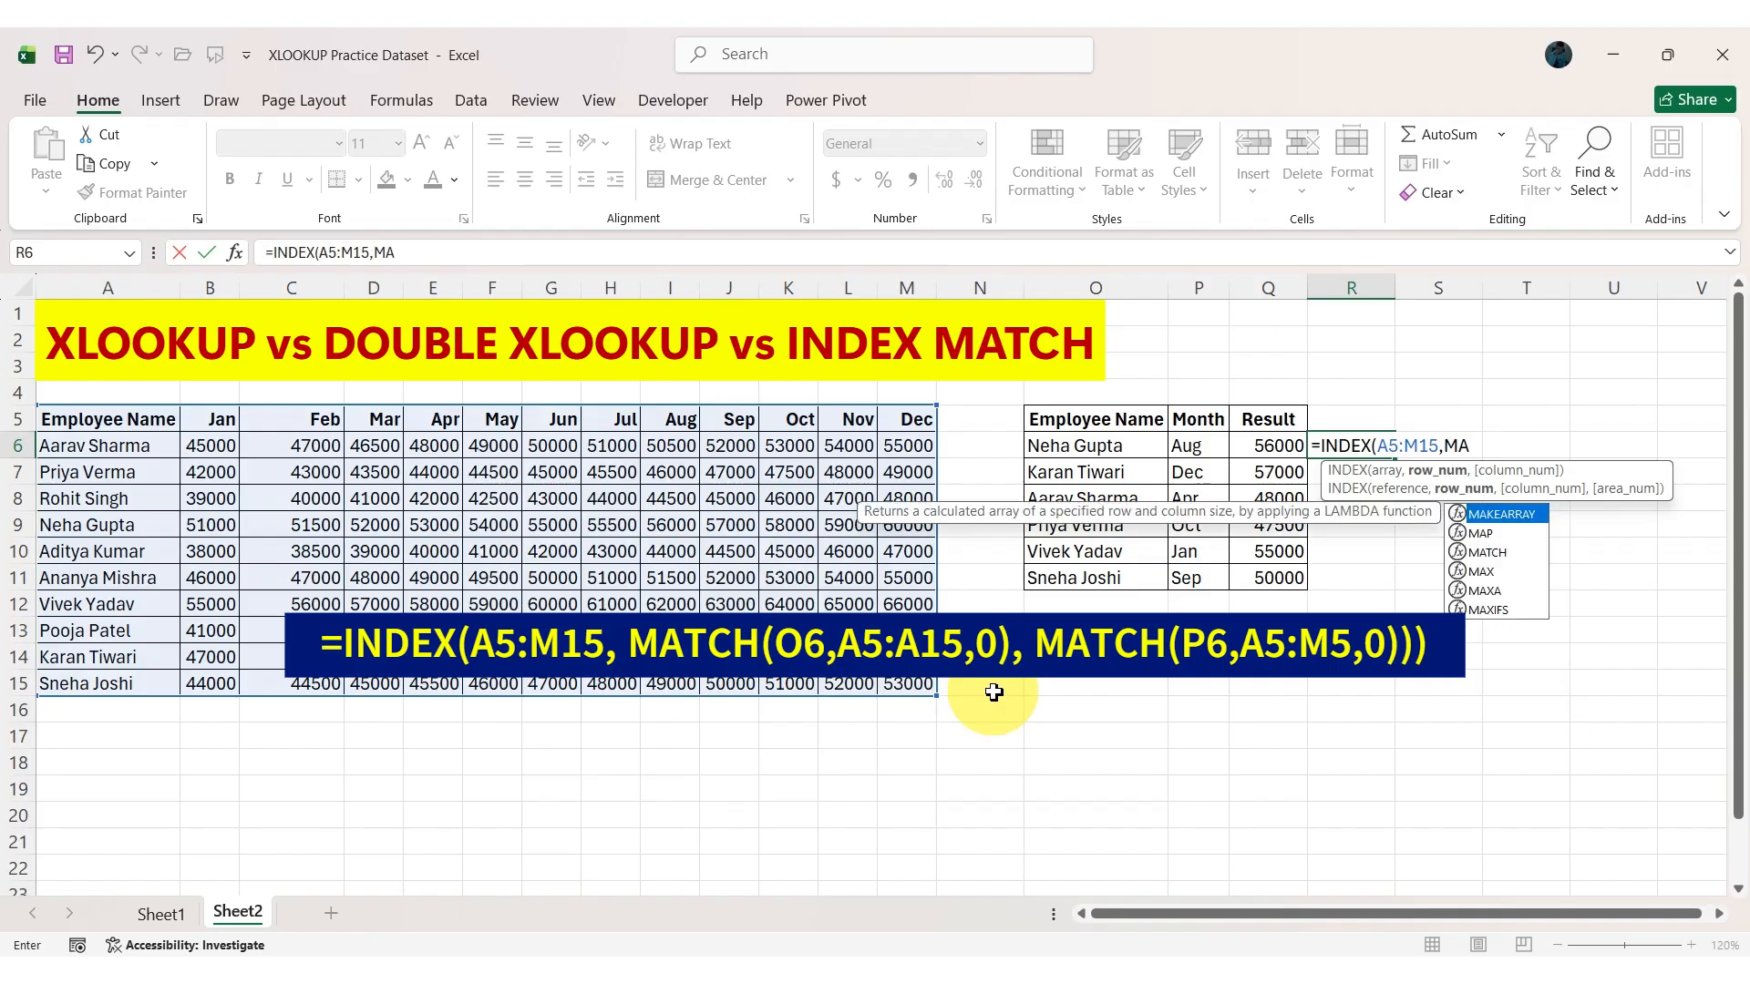
text(TCH()
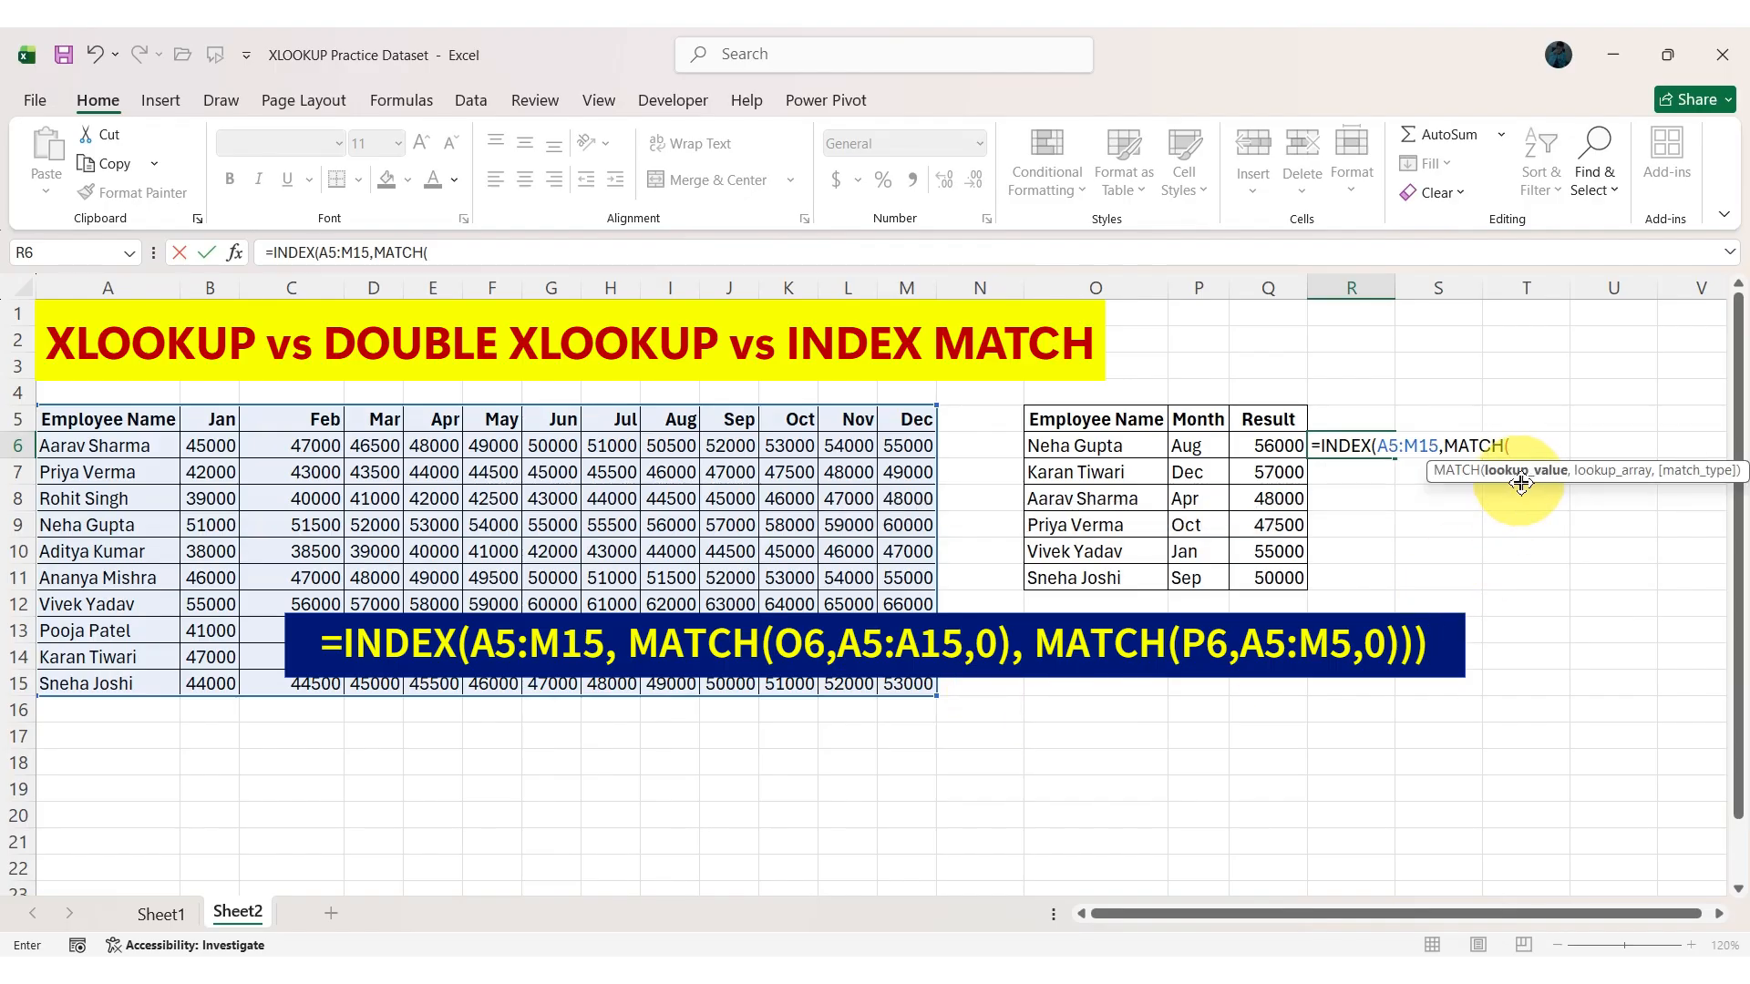
Add MATCH(O6,A5:A15,0) as the row number argument of the INDEX formula in R6.
click(1130, 454)
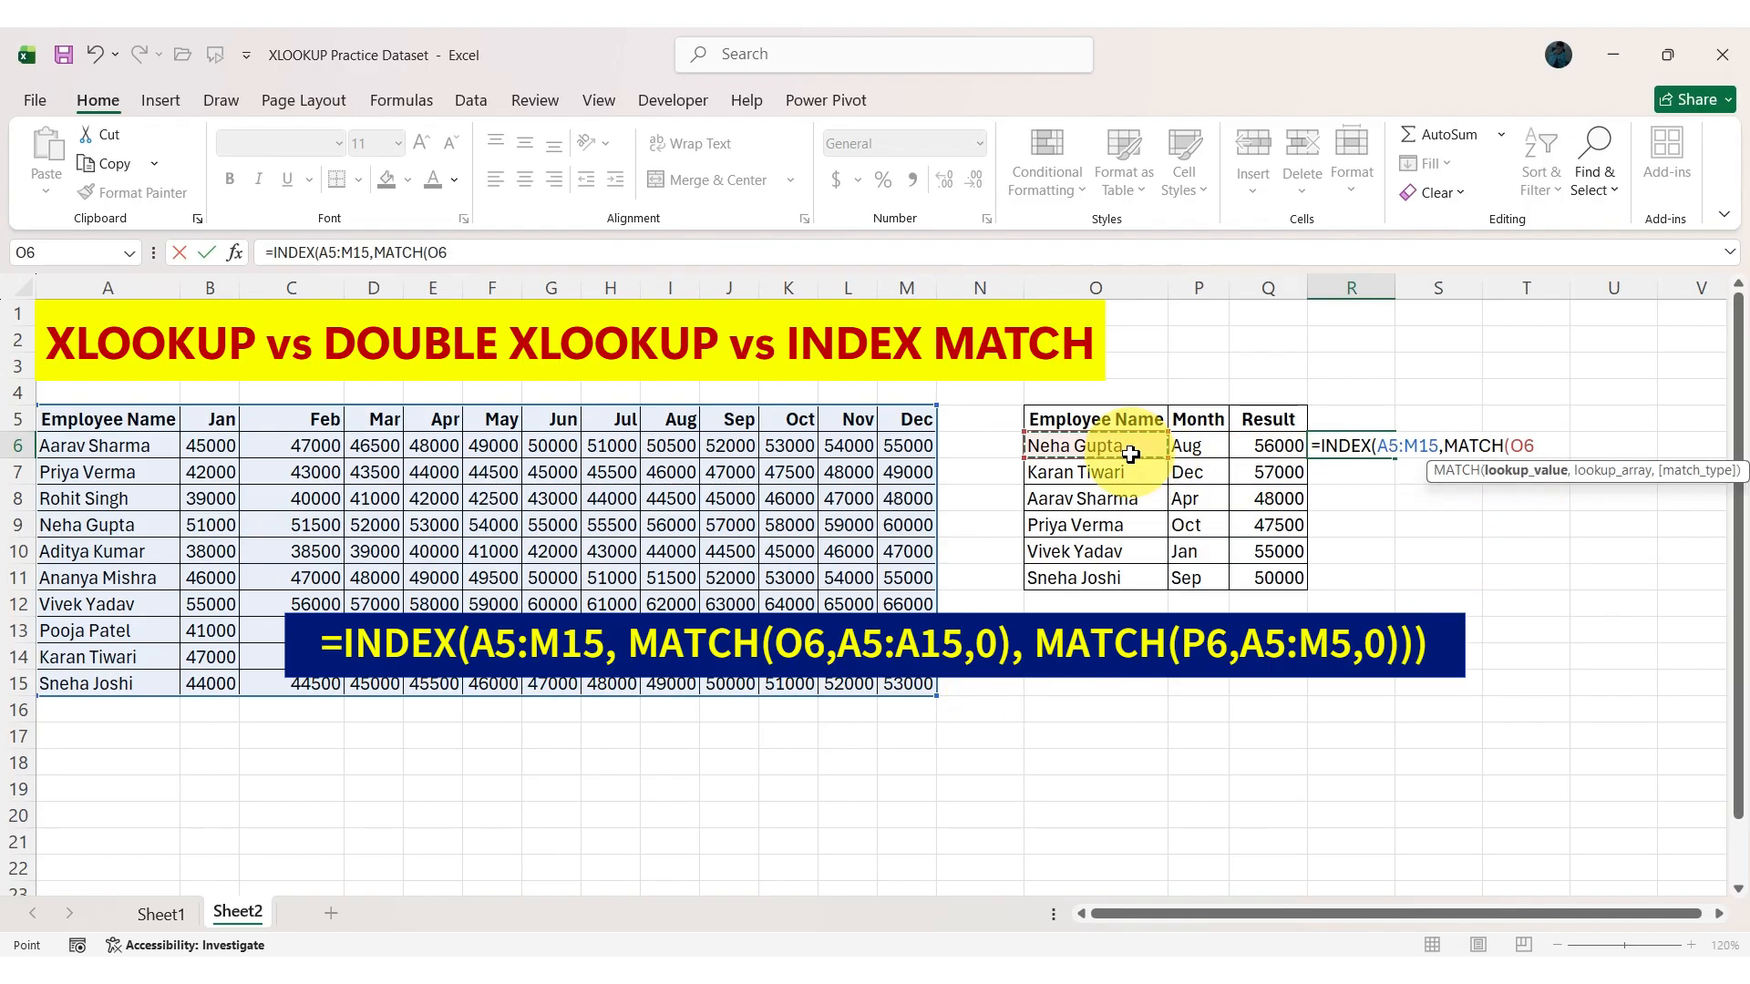
text(,)
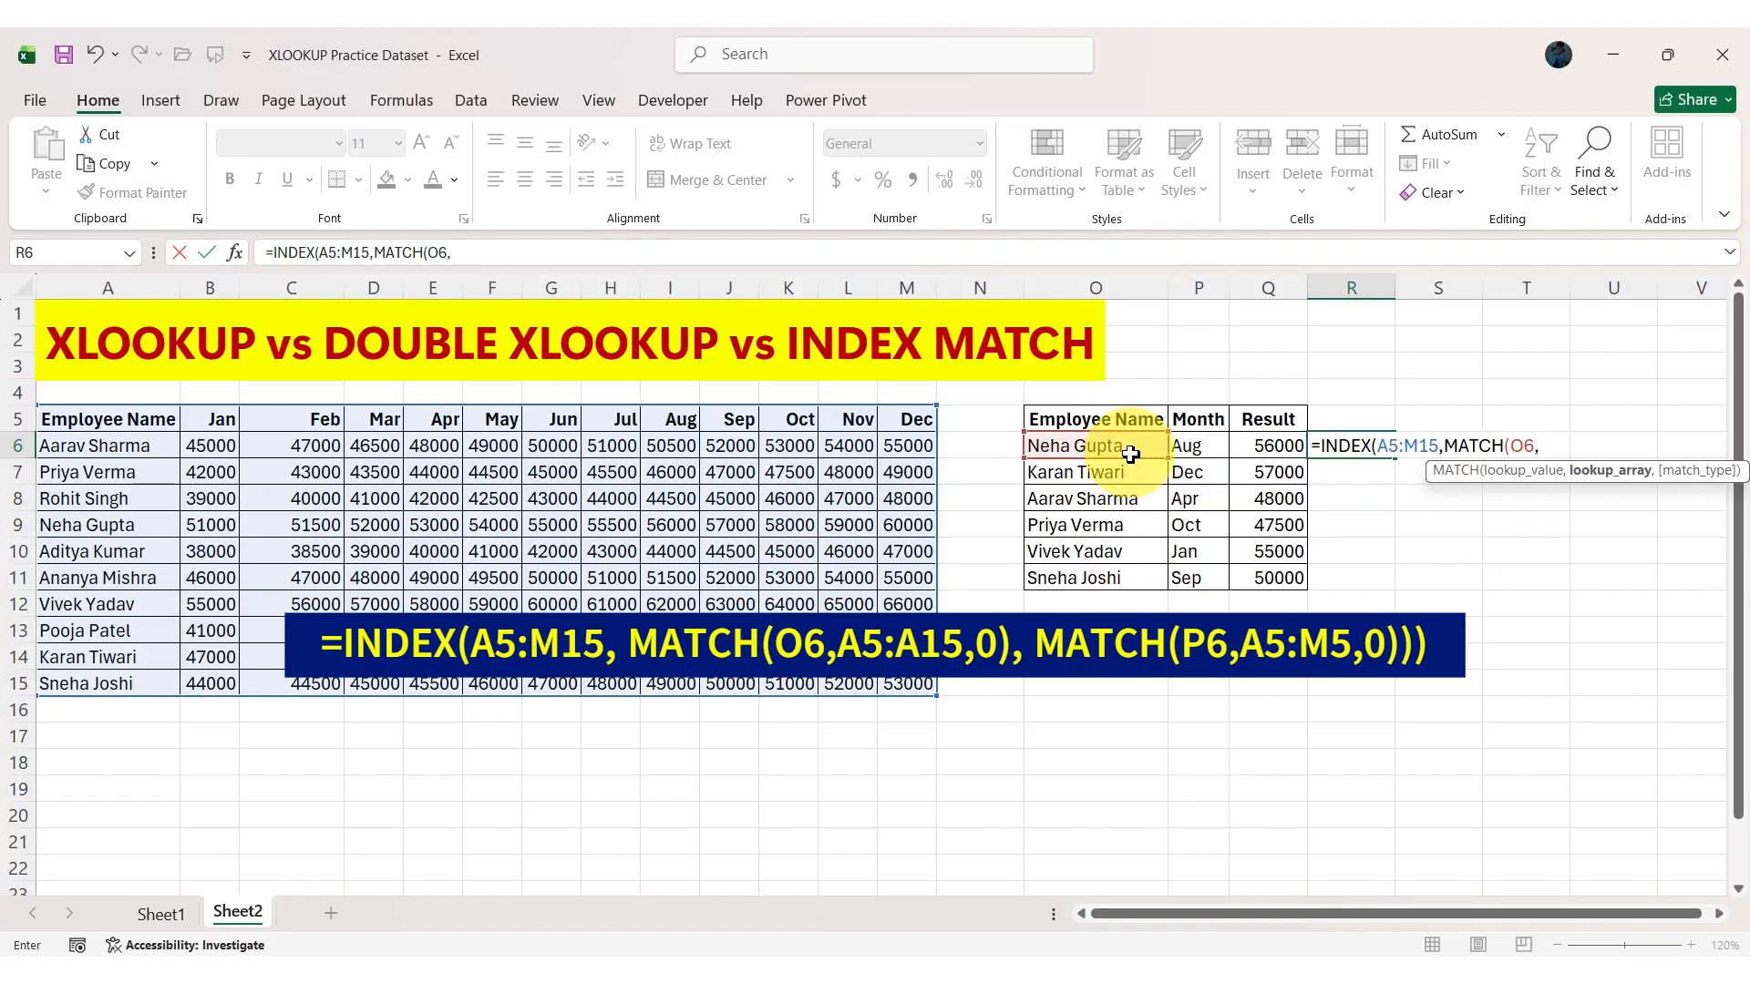
drag(96, 421, 111, 691)
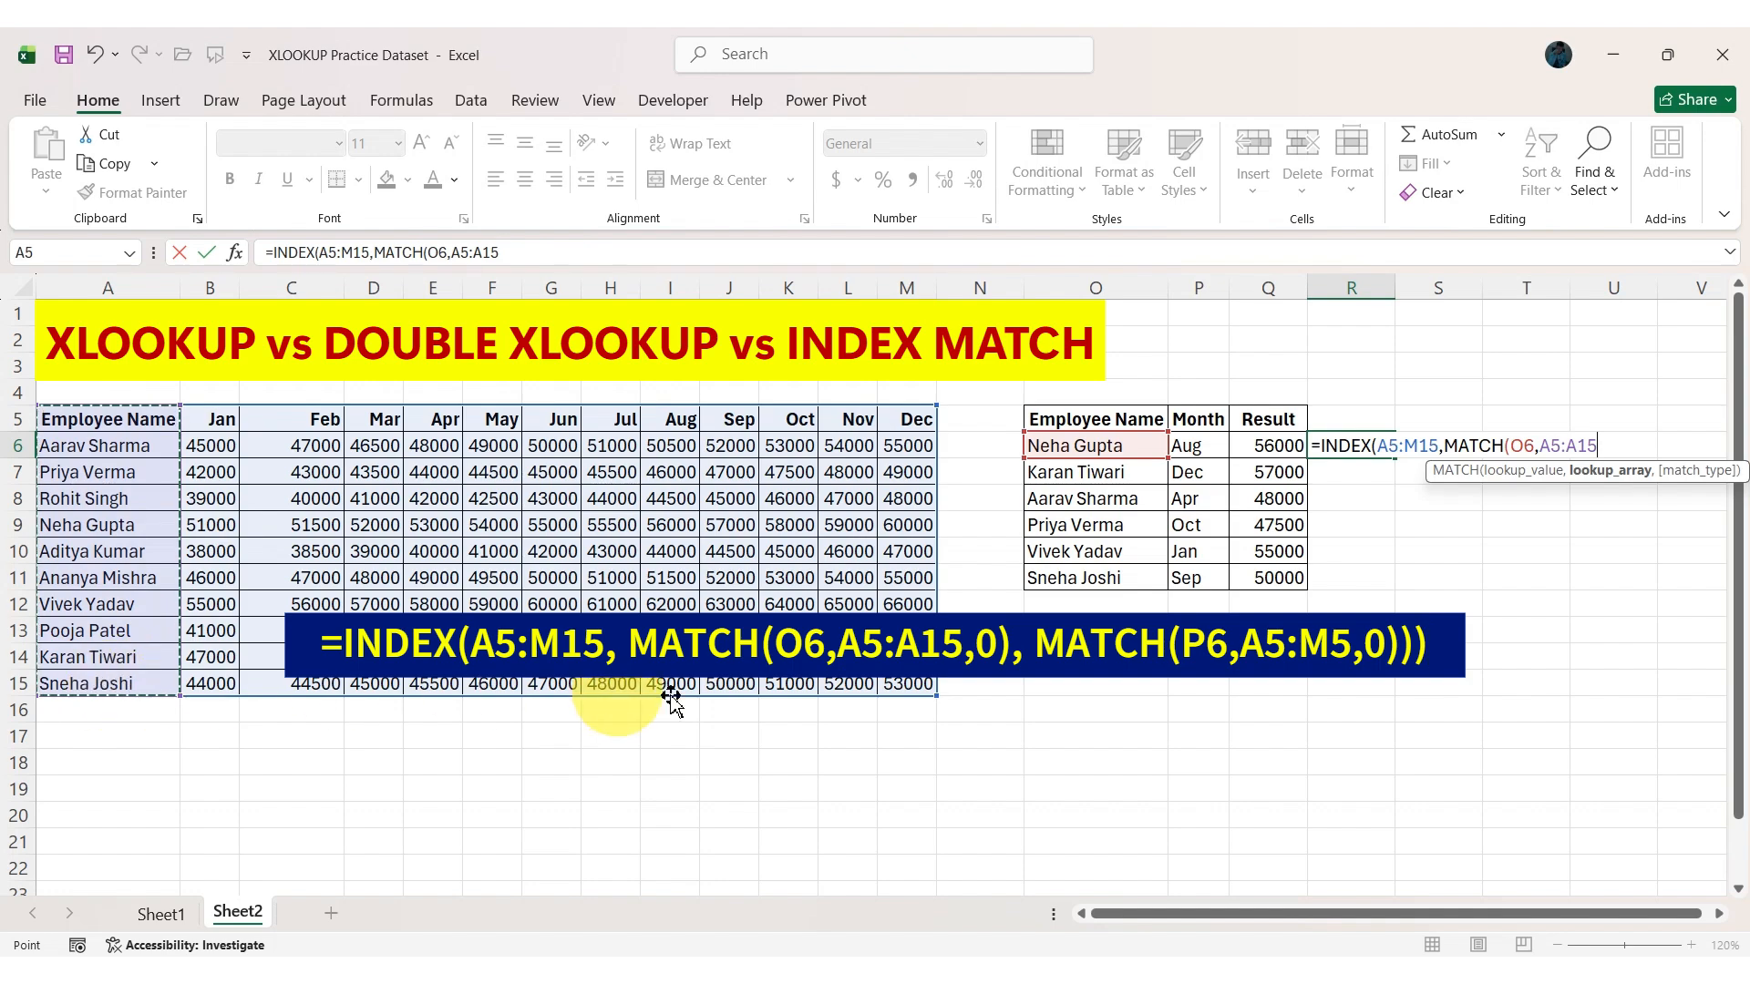
text(,)
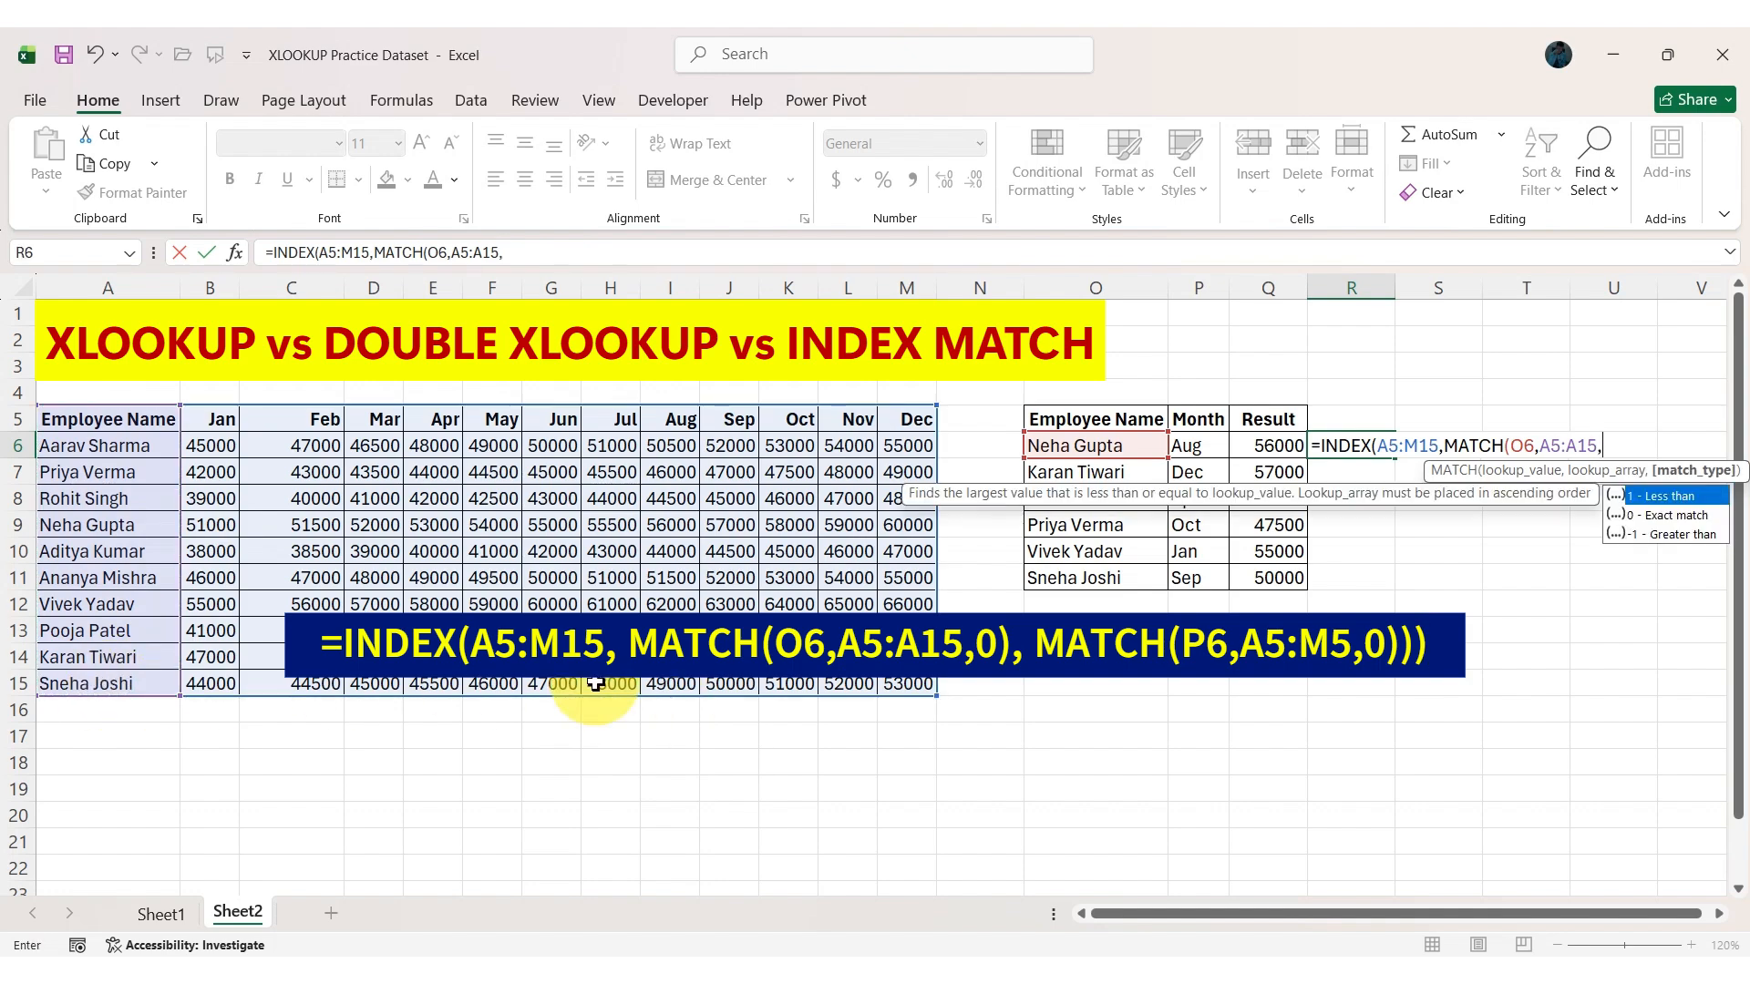
text(0))
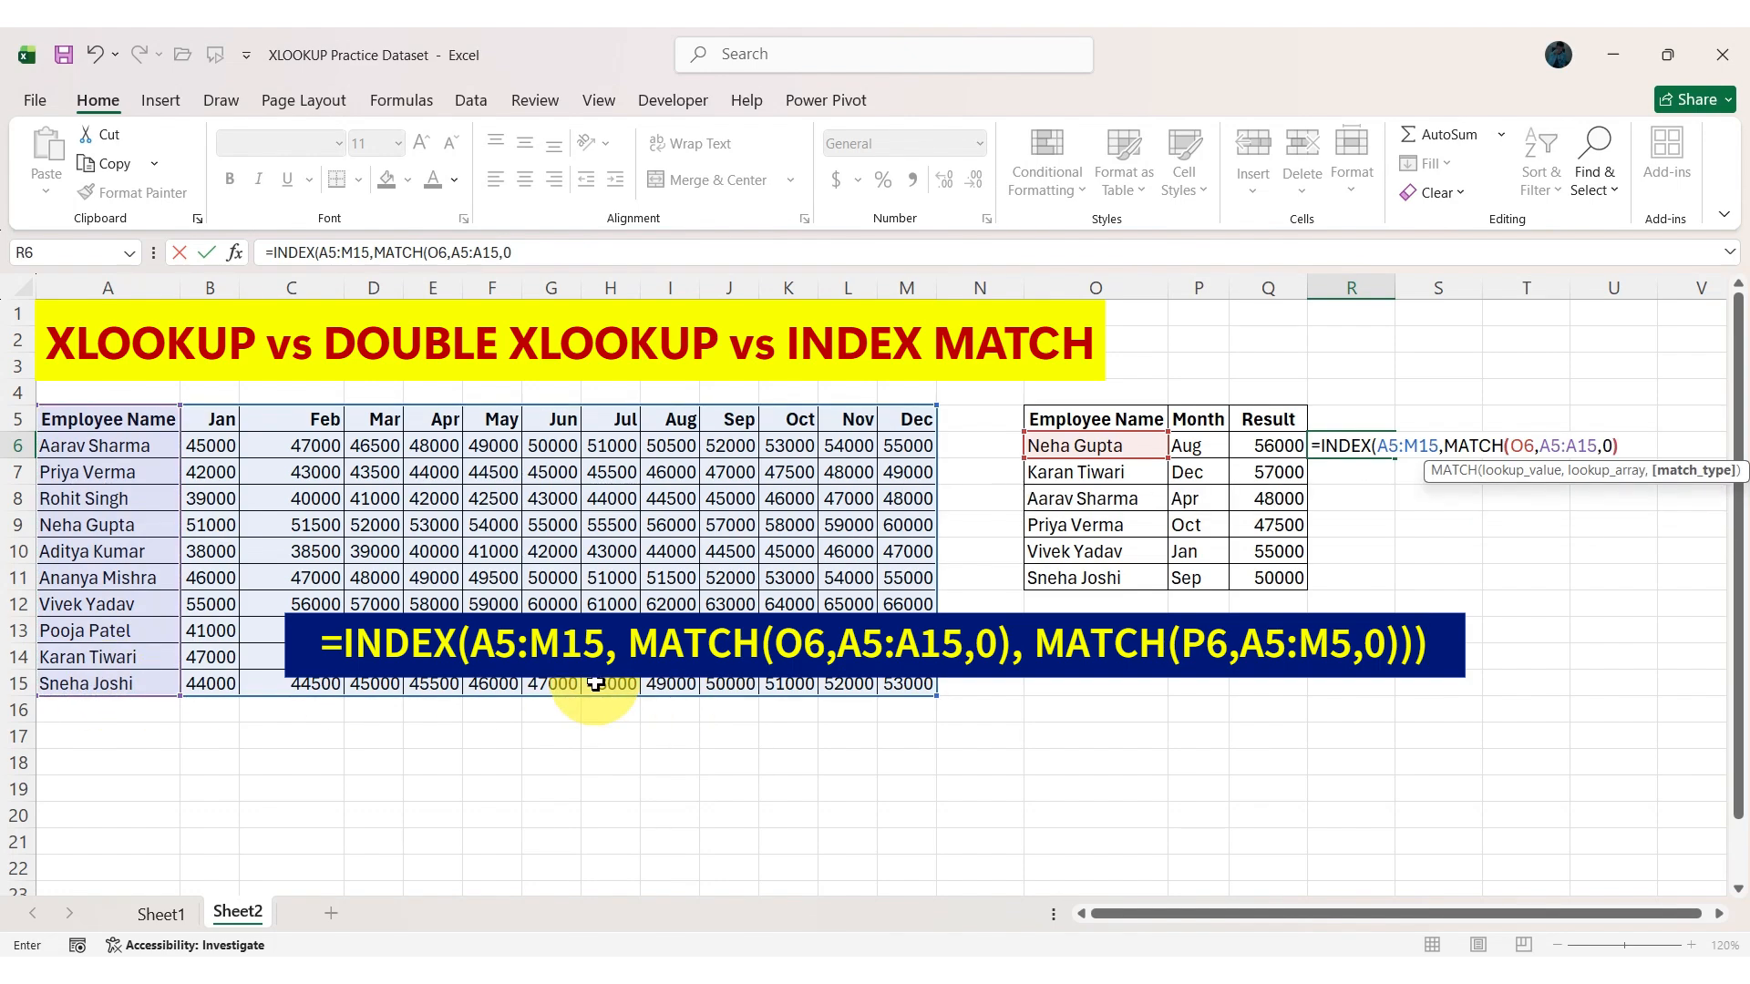
text(,MATC)
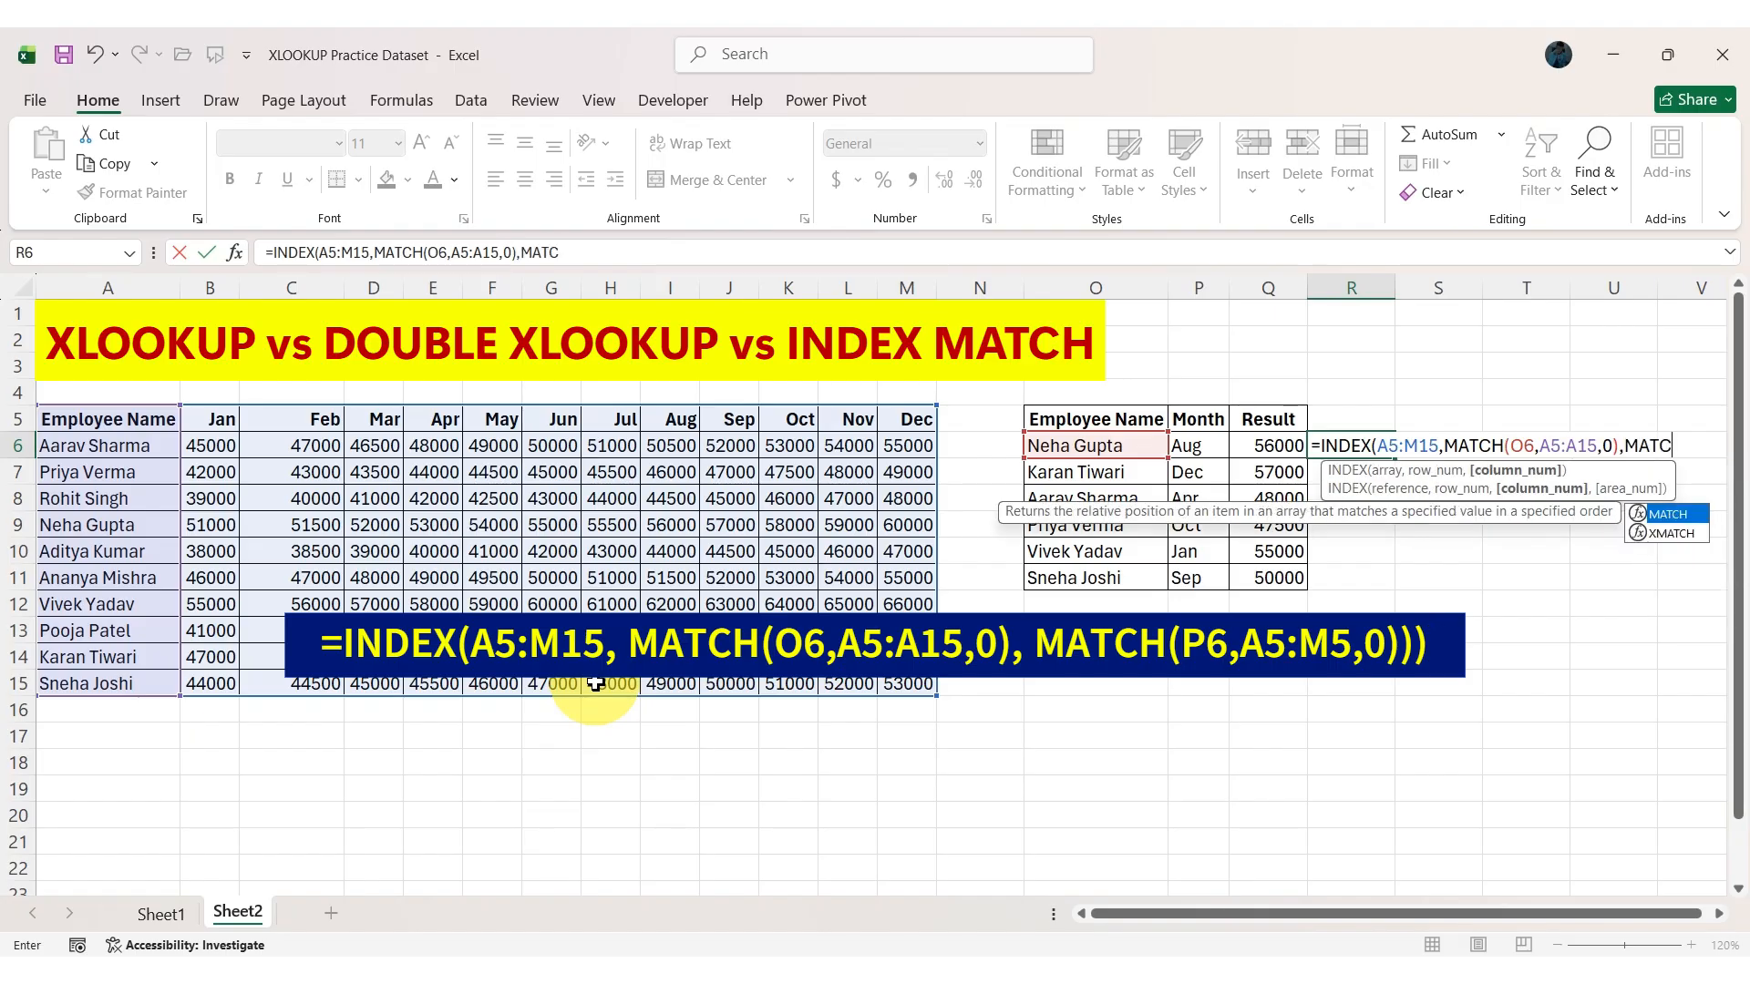
Add MATCH(P6,A5:M5,0) as the column number argument of the INDEX formula in R6 and enter the completed formula.
key(Tab)
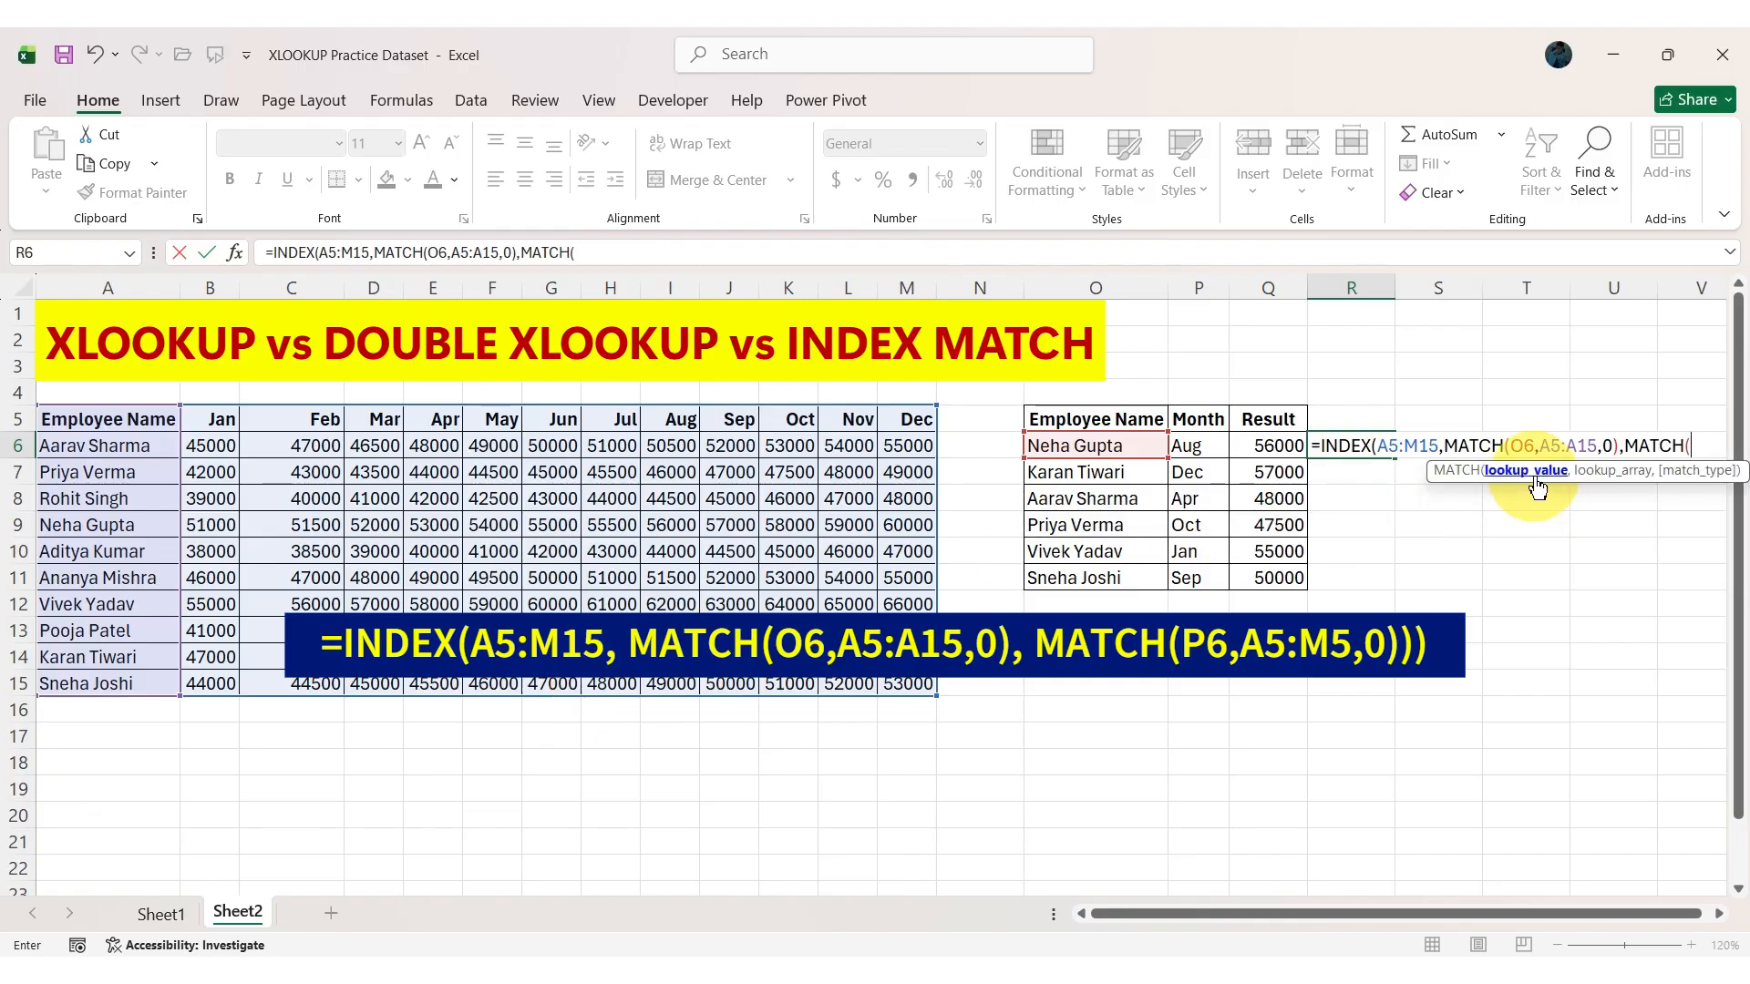
click(1199, 447)
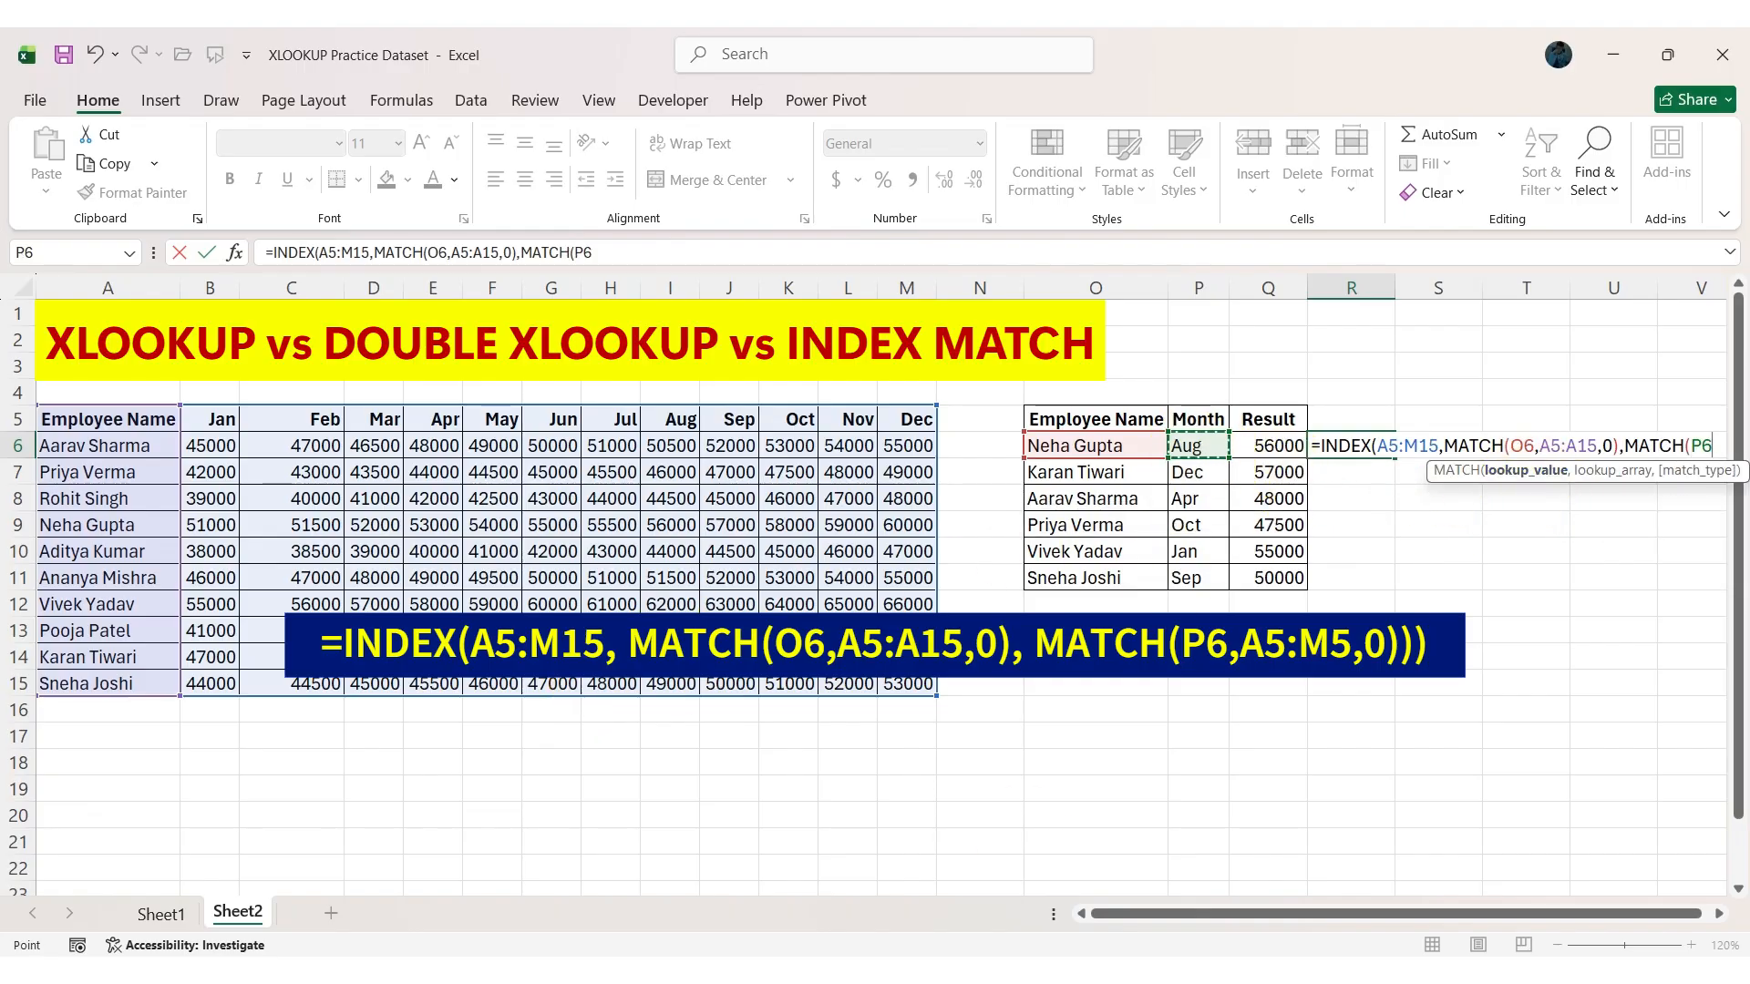
text(,)
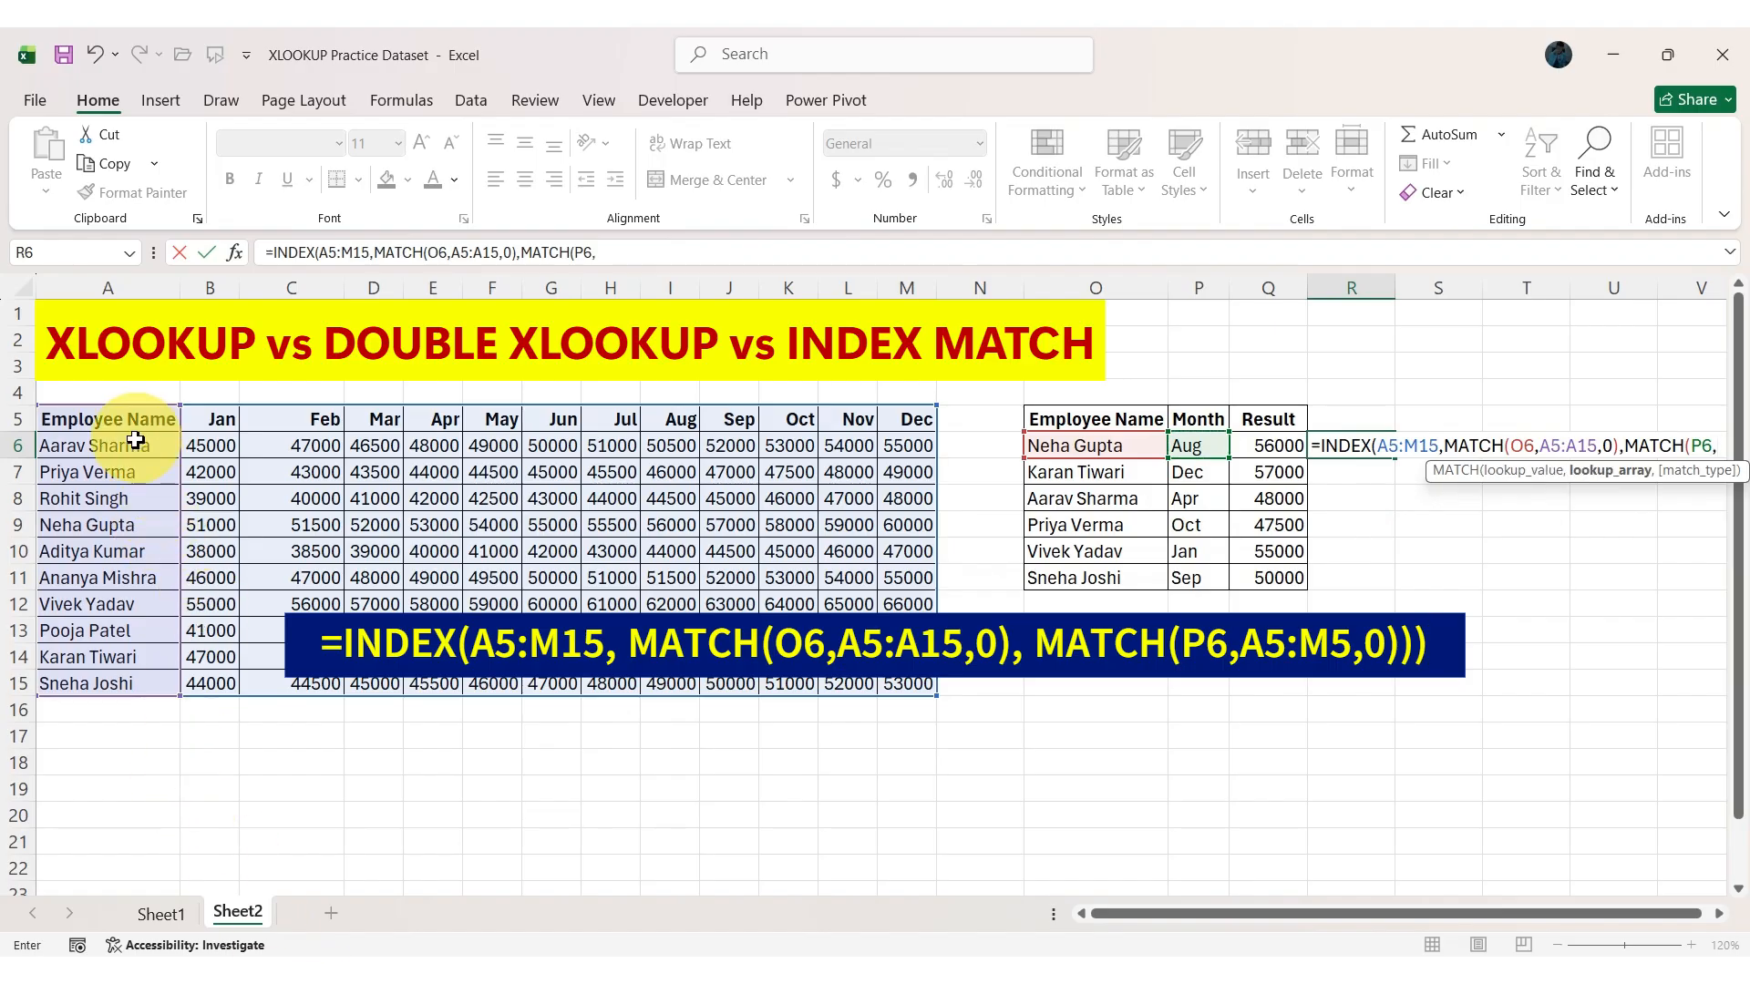
drag(76, 417, 911, 421)
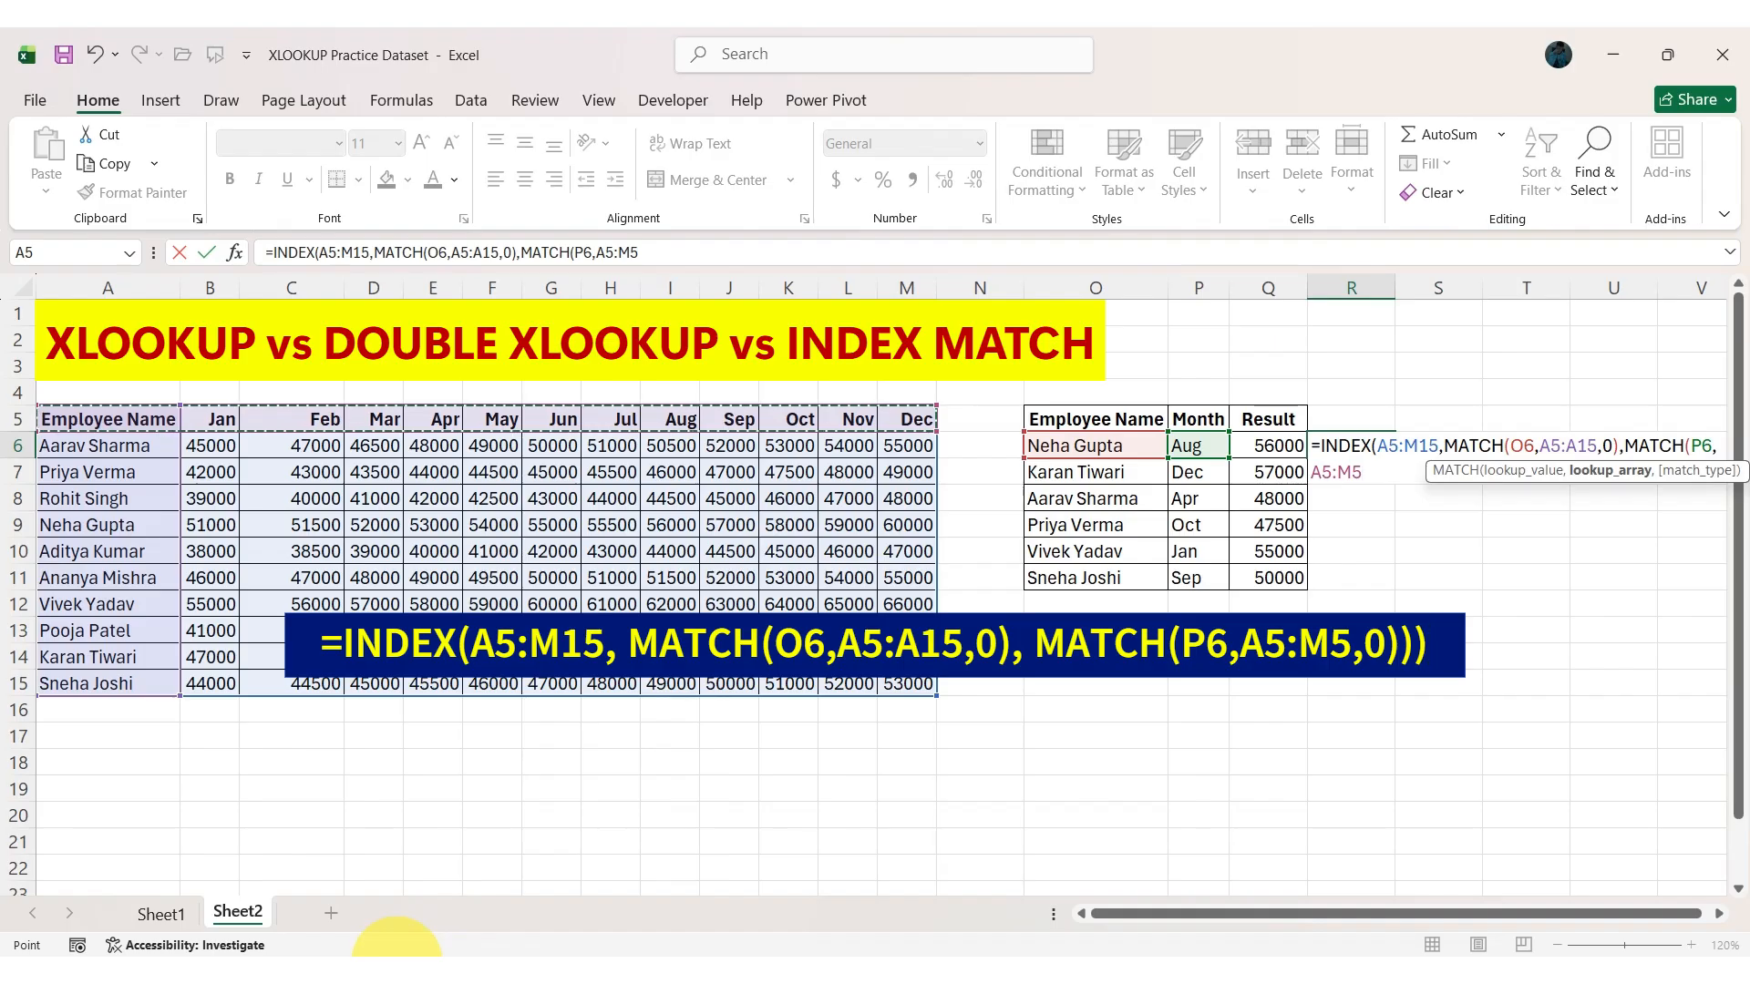
text(,0)
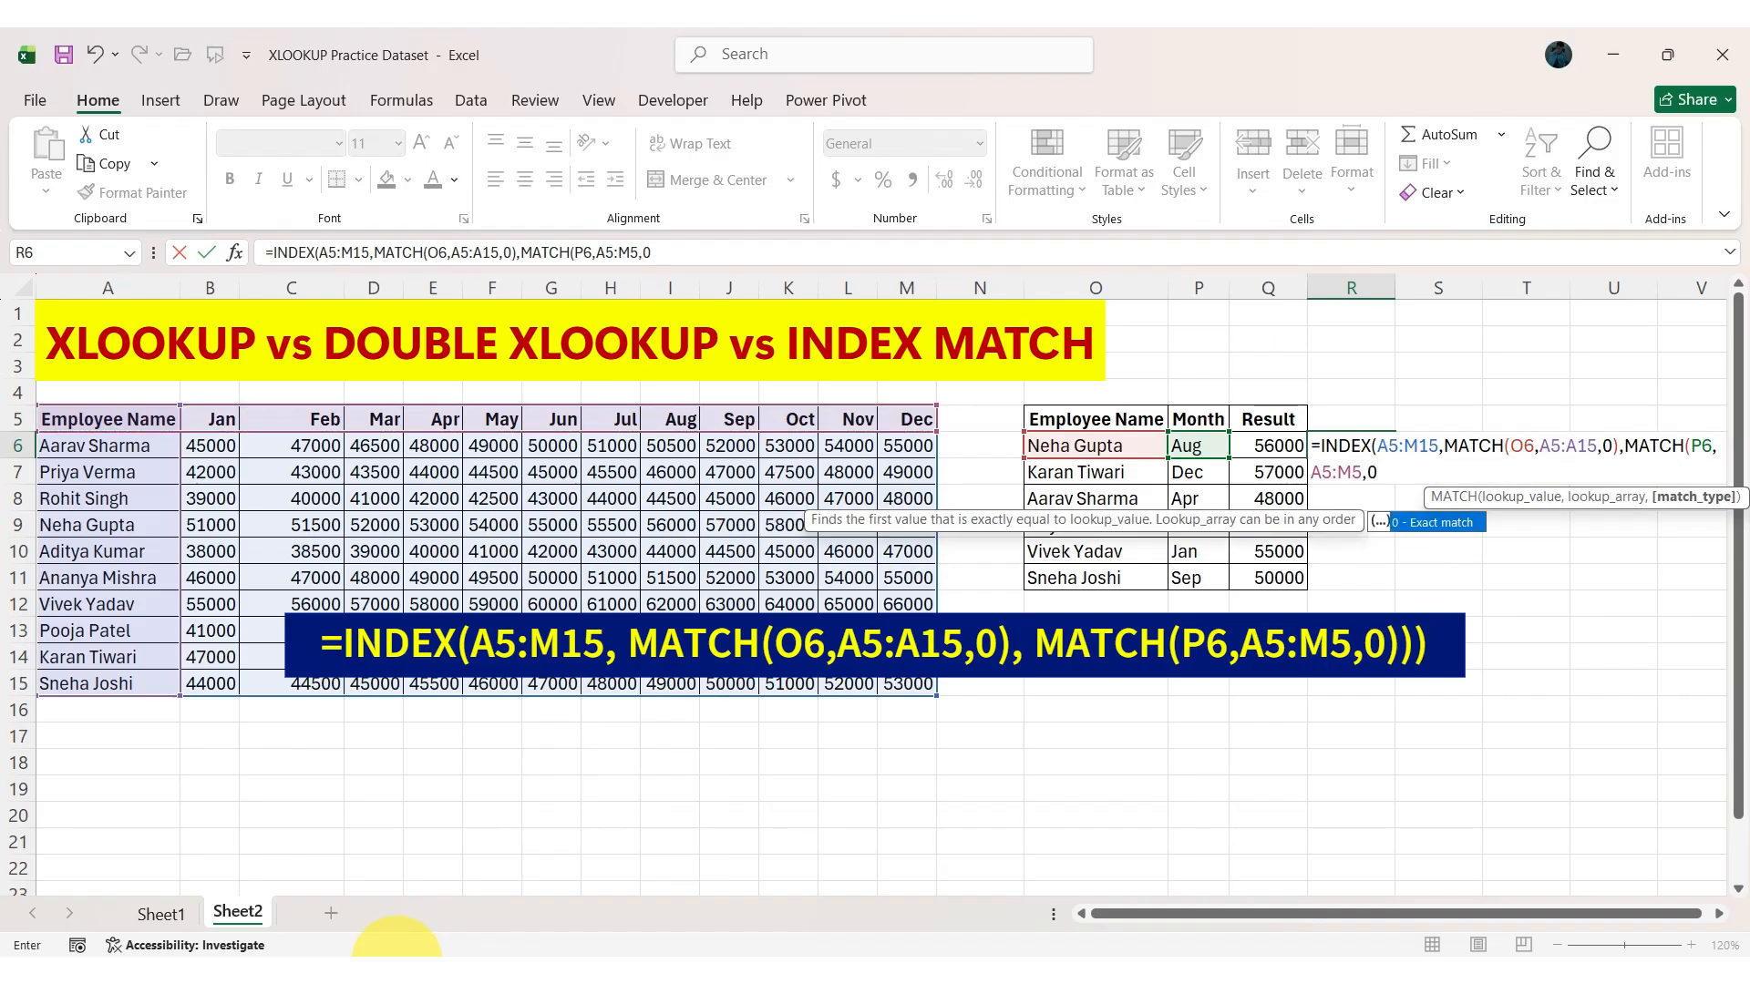
text())
key(Return)
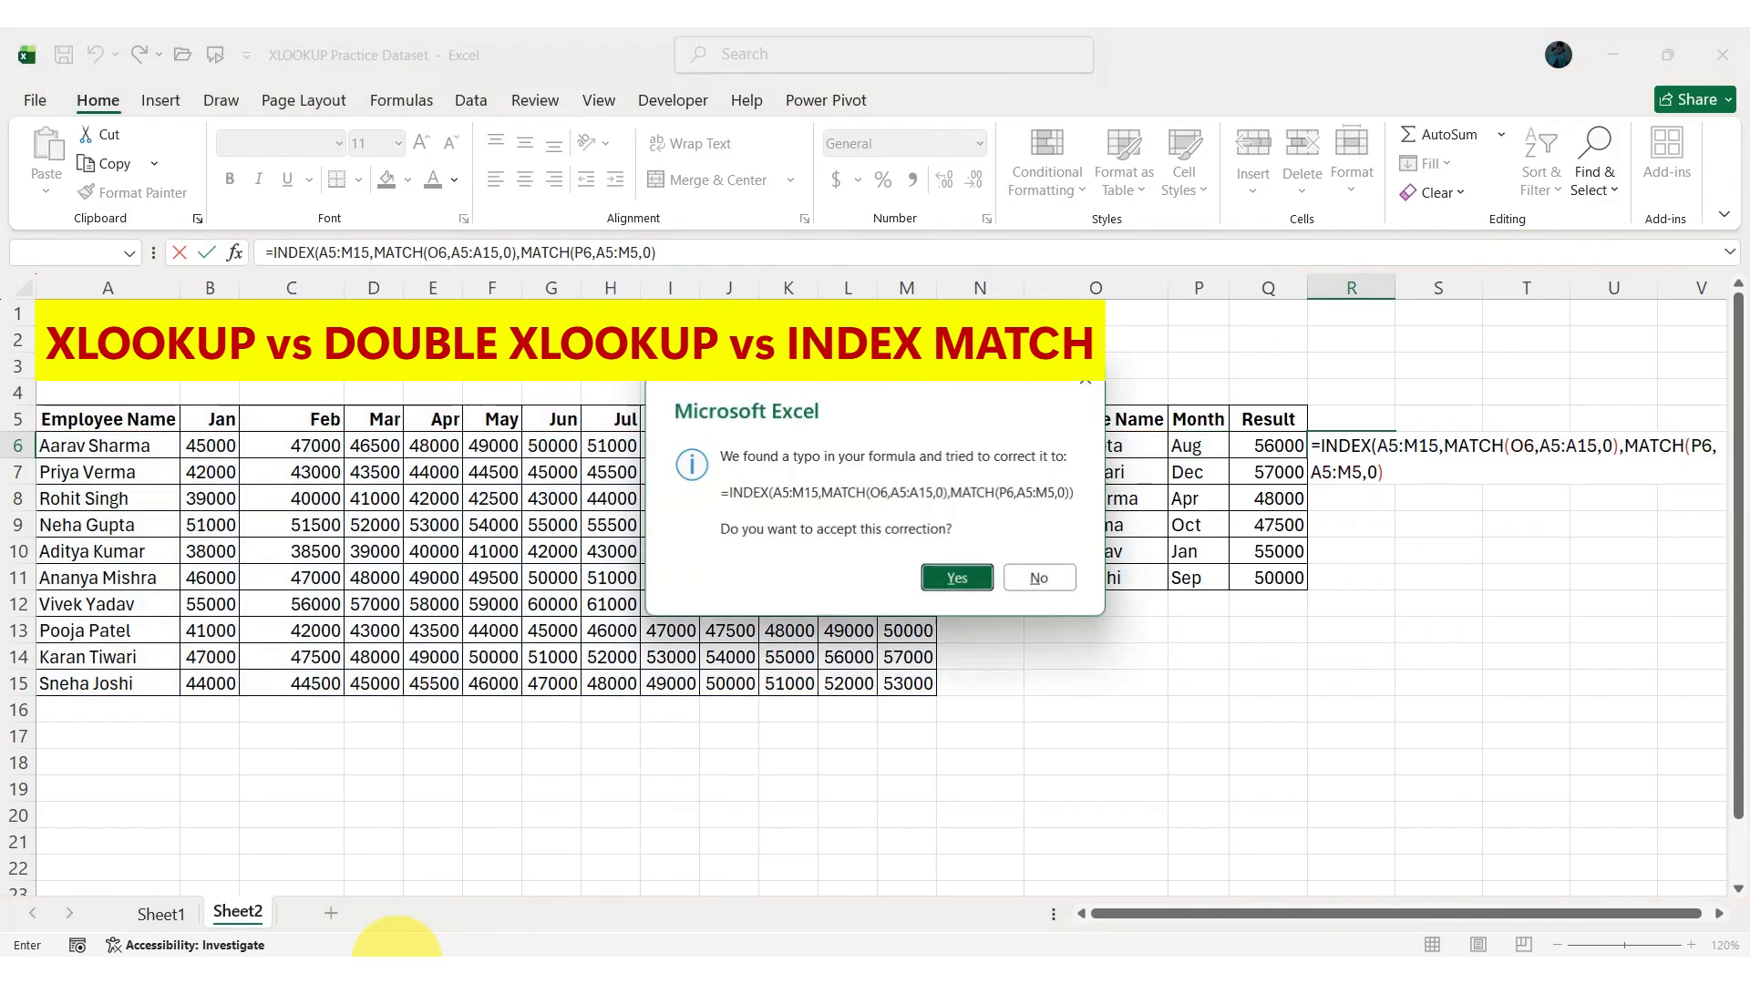
key(Return)
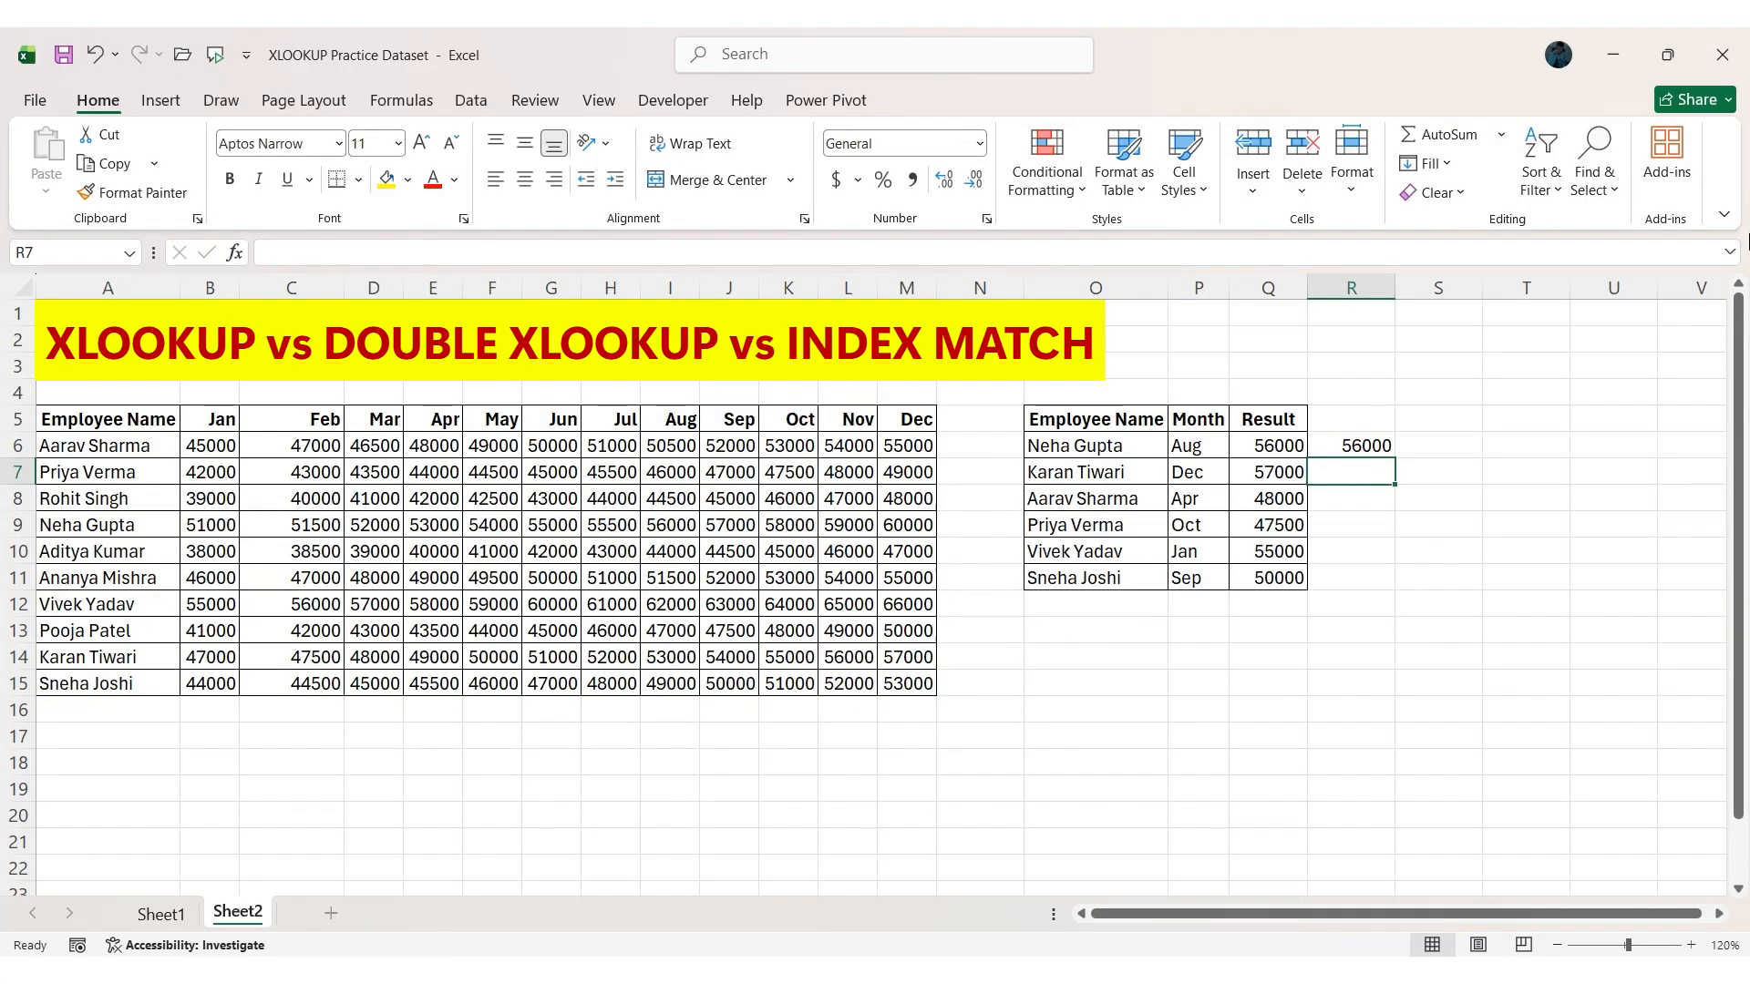
Make the ranges A5:M15, A5:A15 and A5:M5 absolute in the INDEX MATCH formula in R6.
double_click(1379, 447)
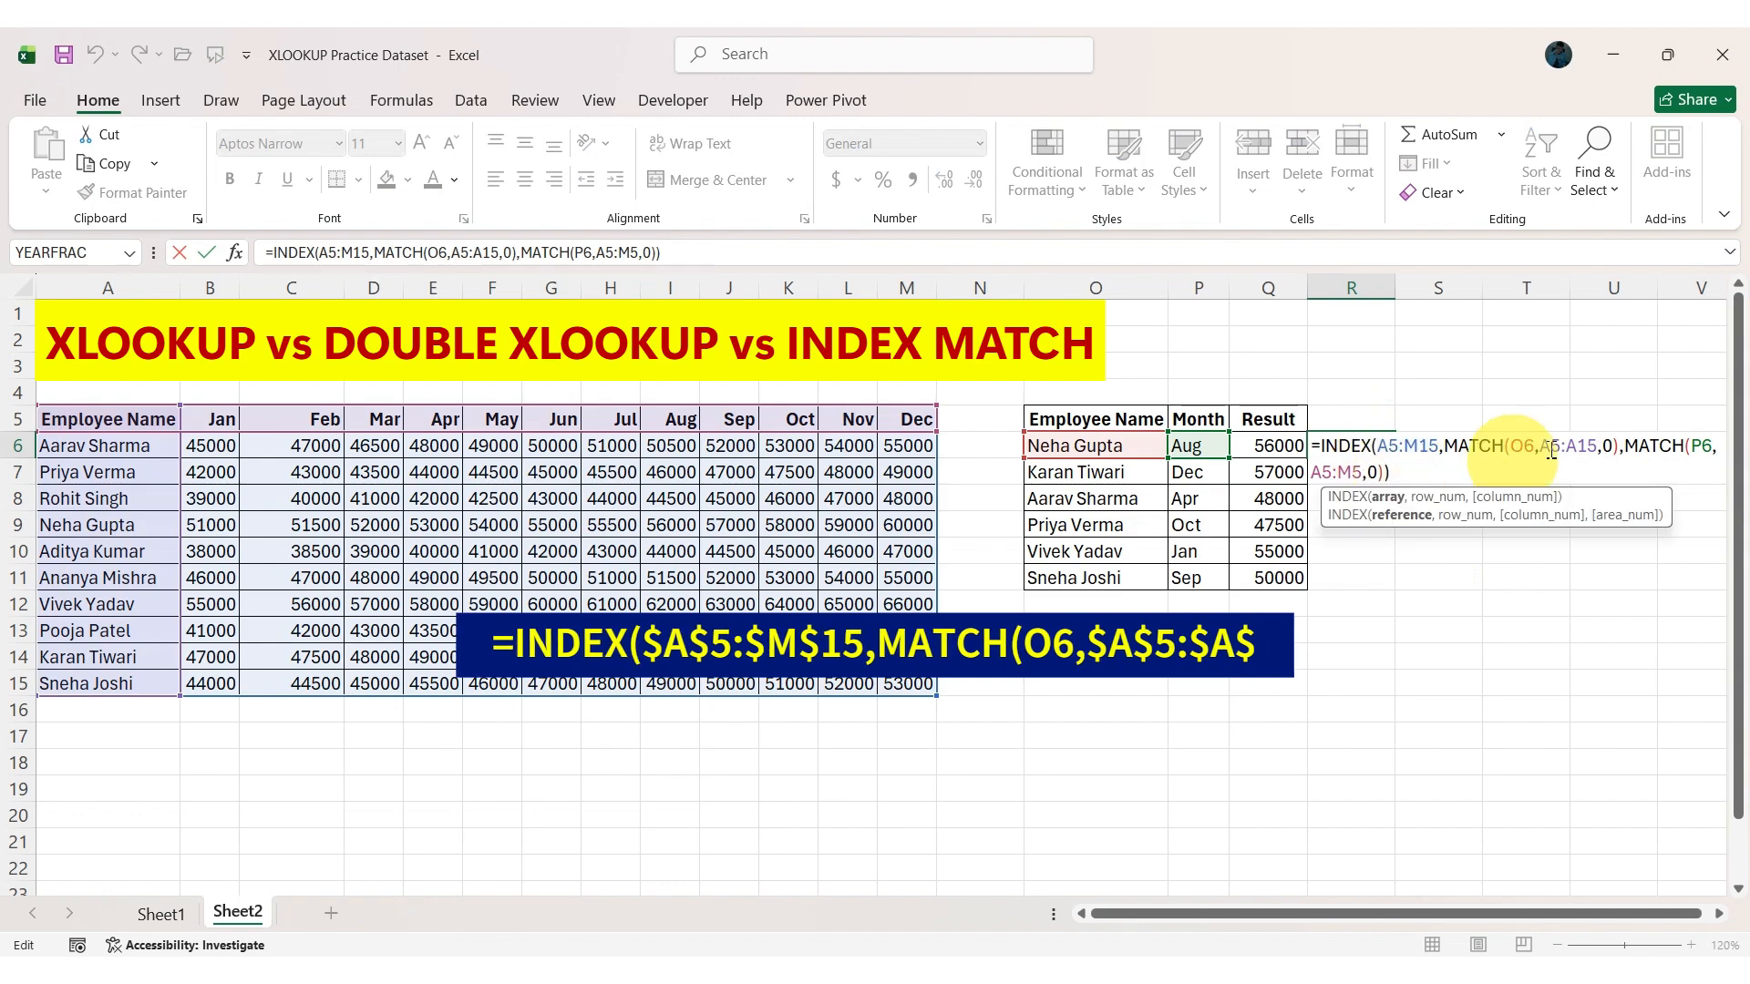
drag(1403, 451, 1427, 453)
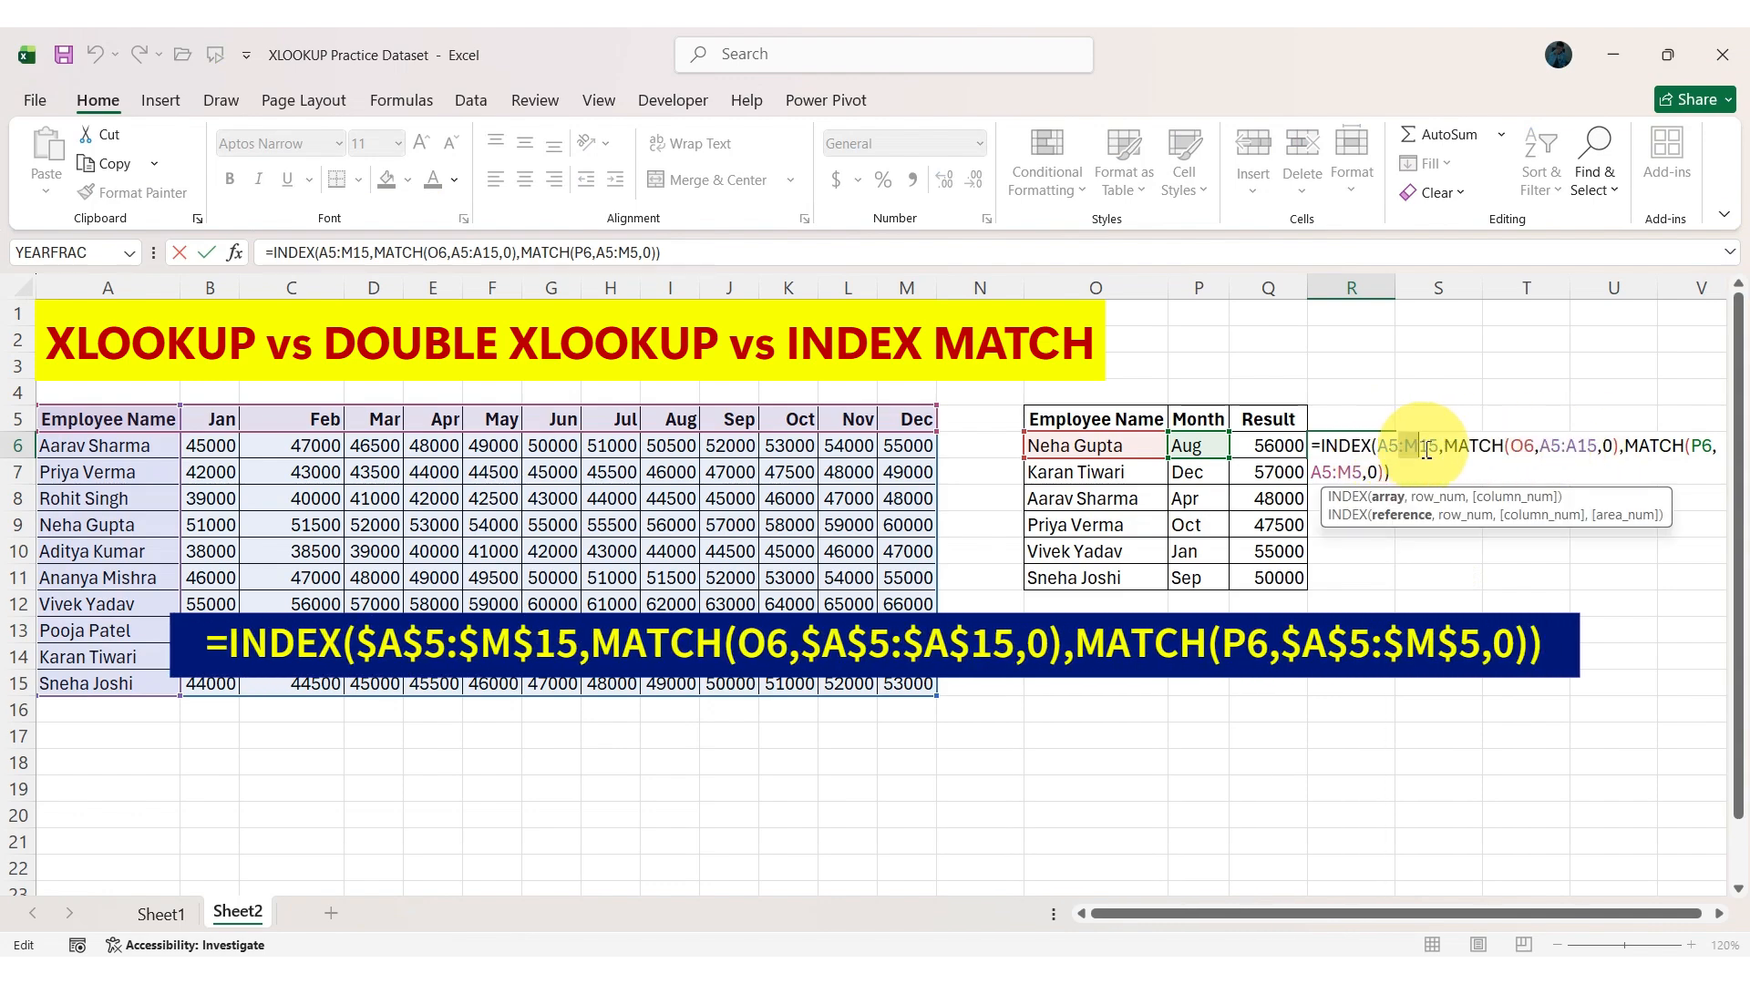
key(F4)
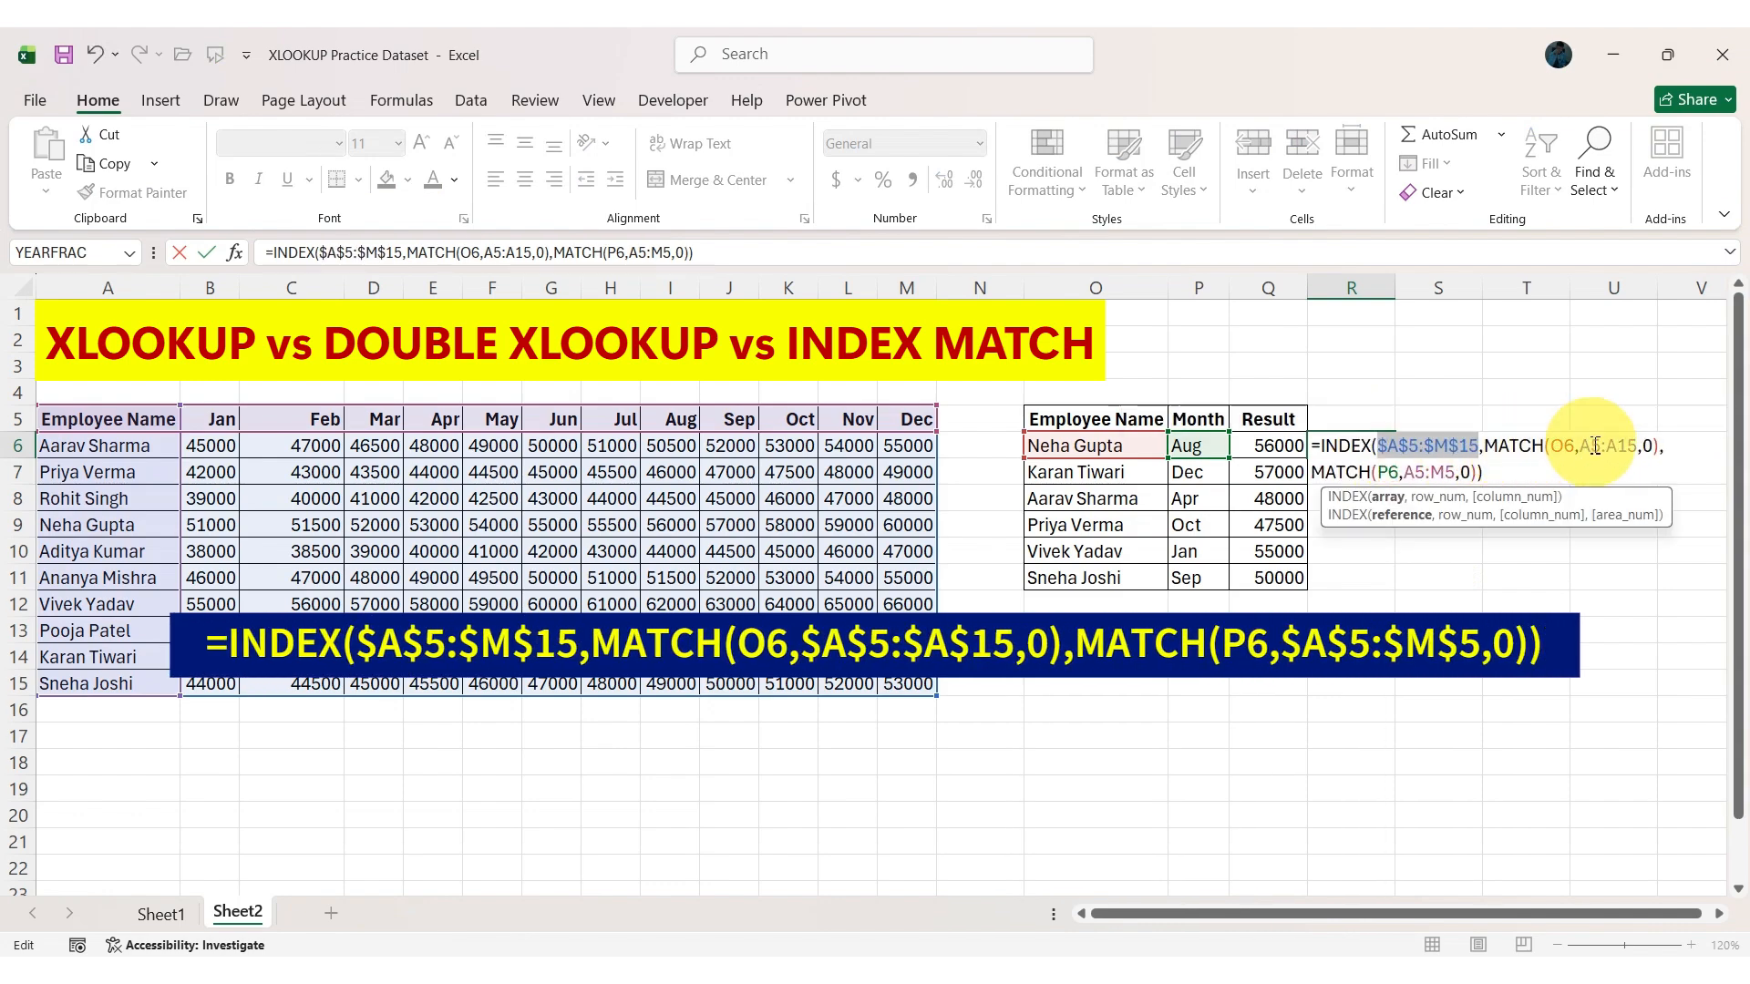
drag(1605, 449, 1632, 449)
key(F4)
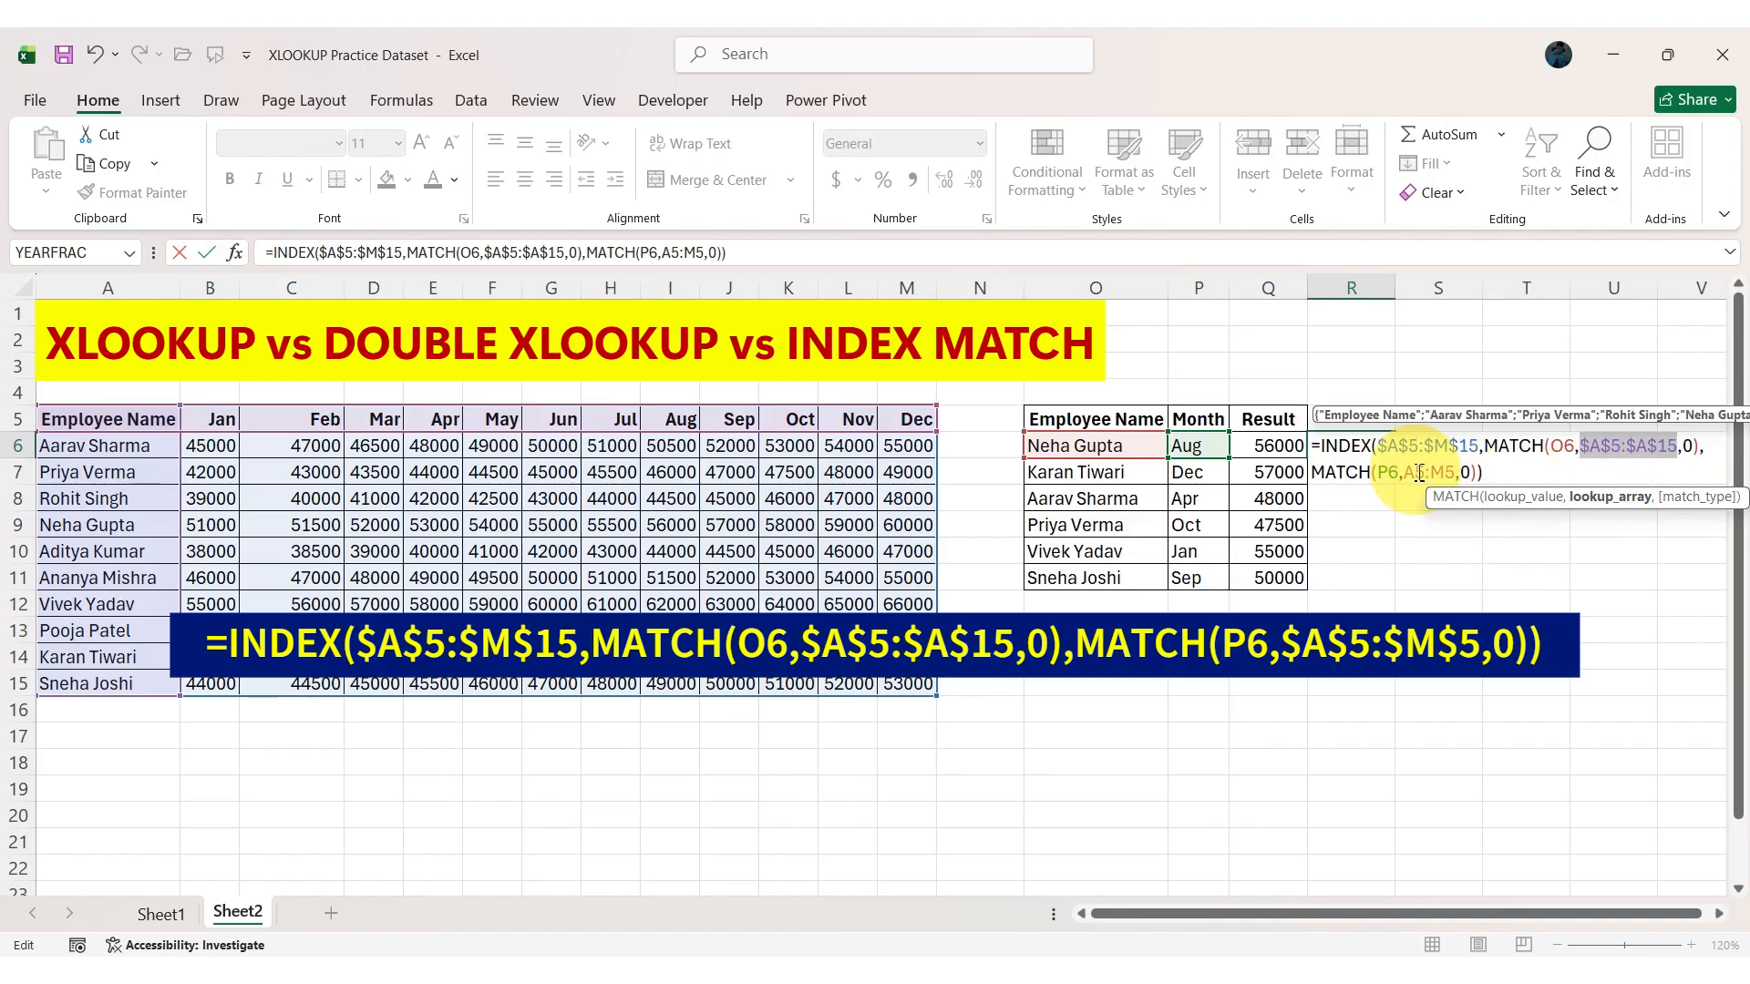
drag(1414, 472, 1449, 472)
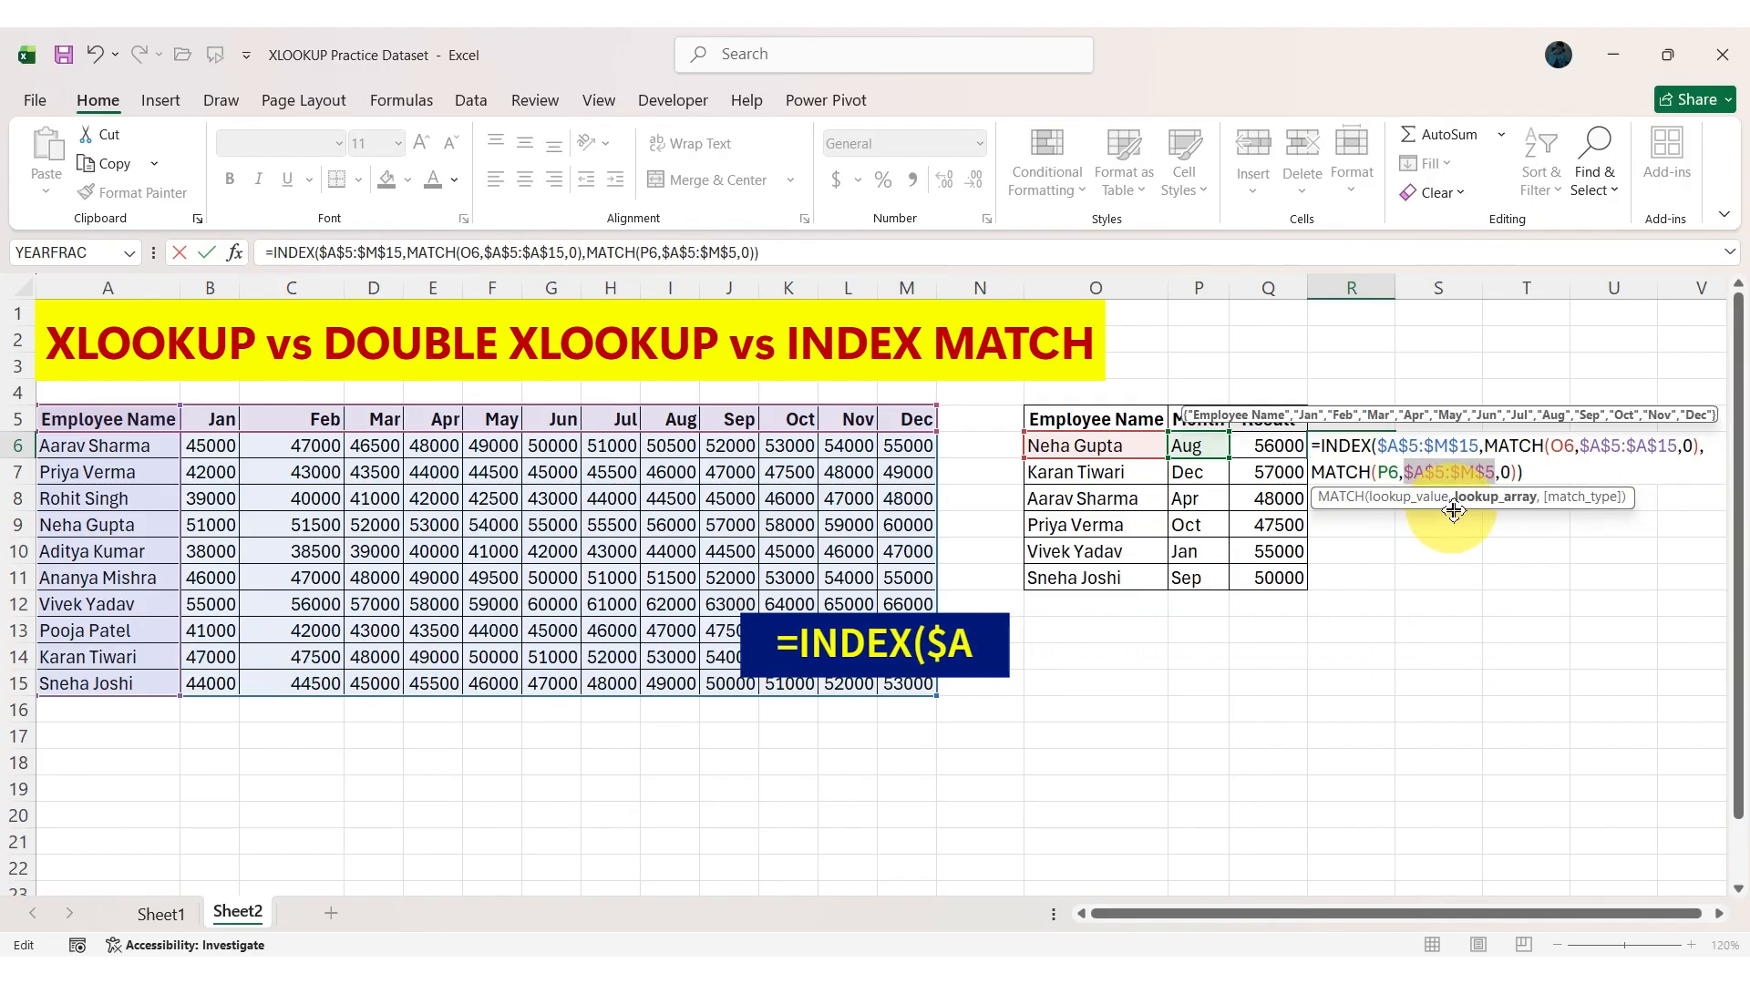
Enter the edited formula in R6 and fill it down through R11.
key(Return)
click(1356, 446)
drag(1399, 459, 1519, 576)
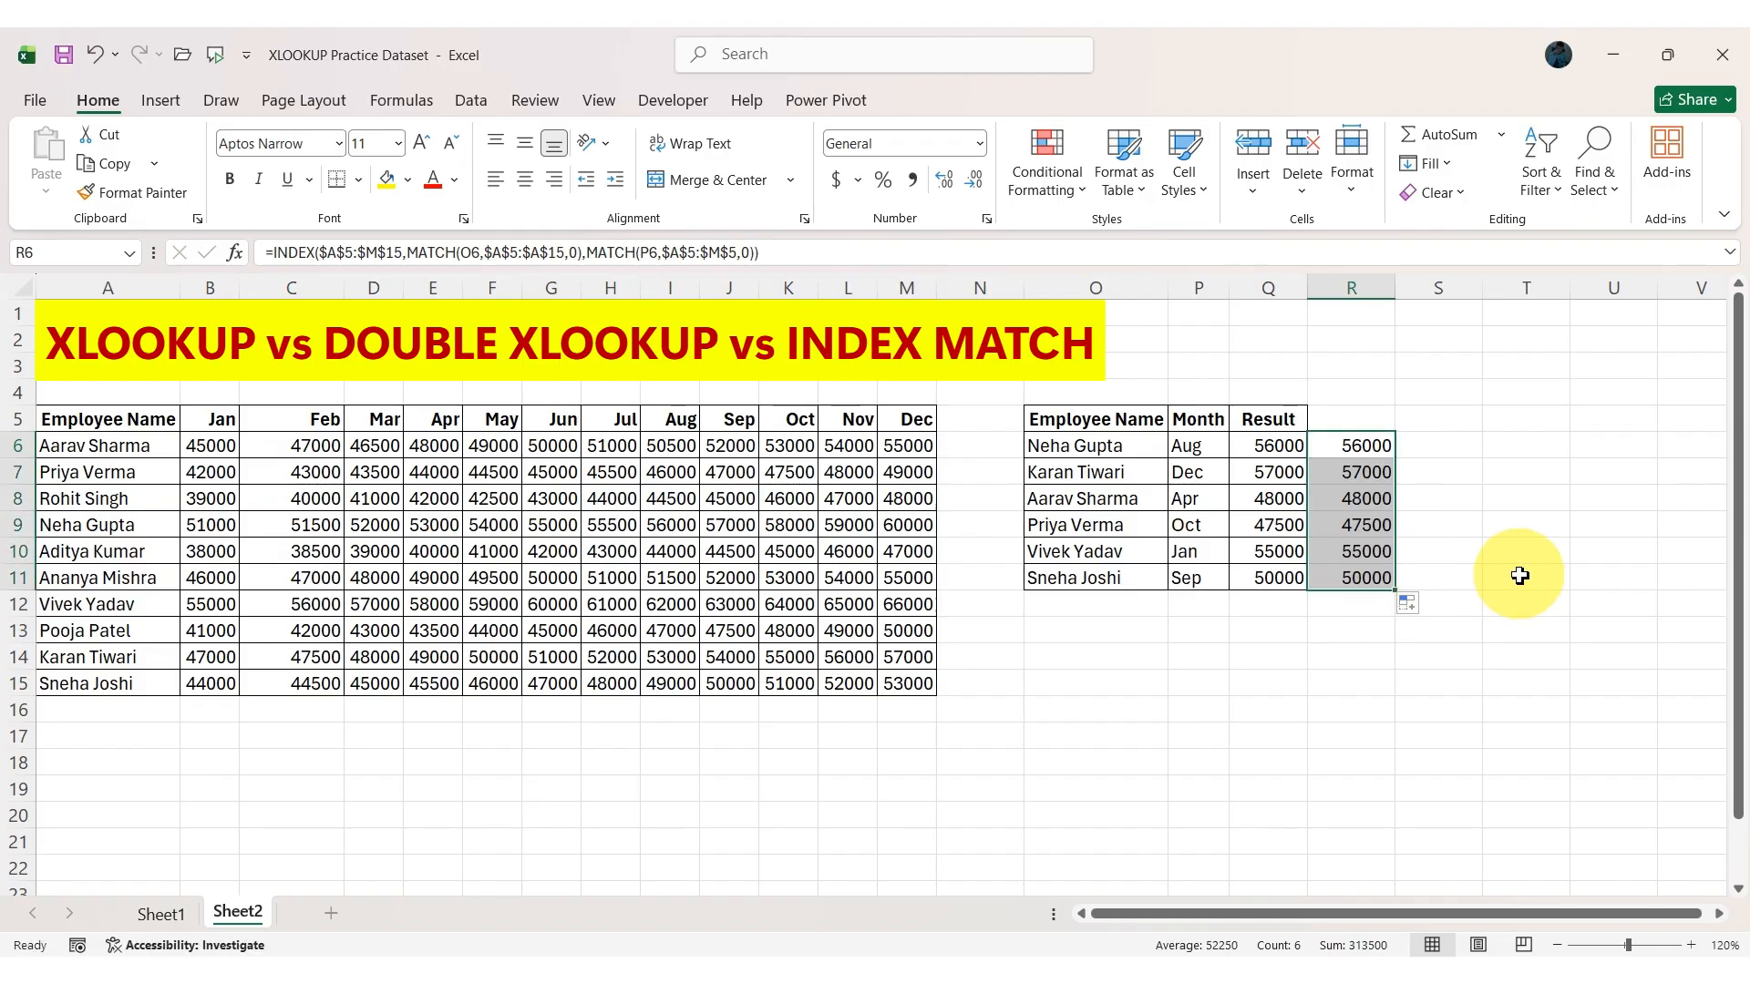